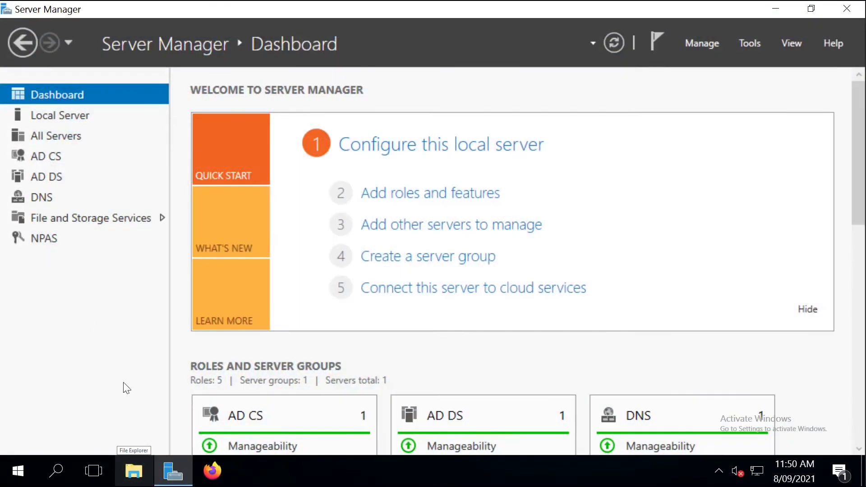
Step: Run the FortiClient EMS 7.0.0.42 installer from Downloads, accepting the license terms and installing
left_click(131, 470)
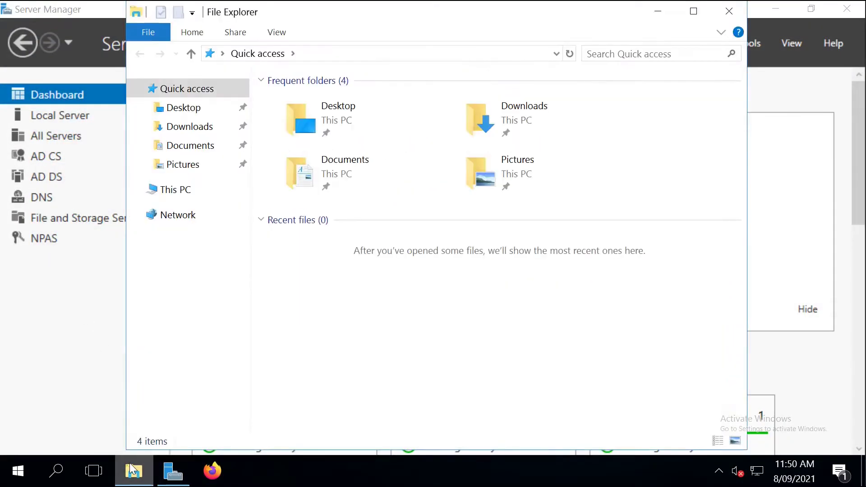
left_click(190, 127)
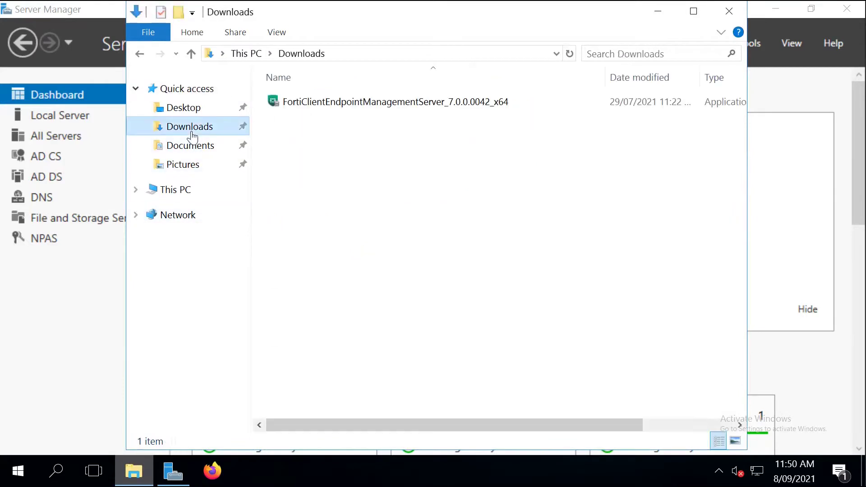
left_click(294, 111)
double_click(295, 111)
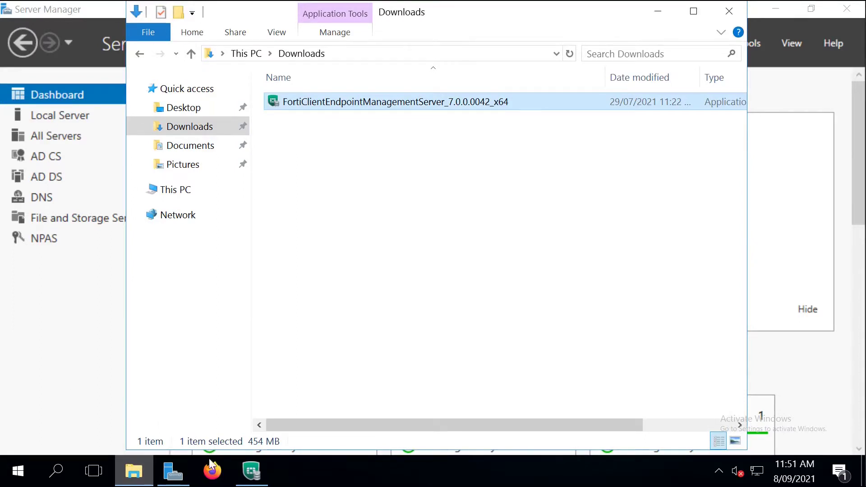
left_click(245, 473)
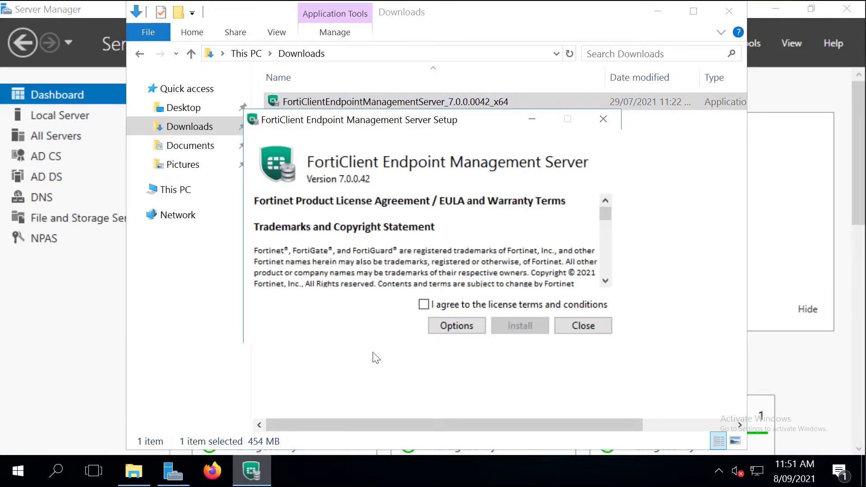
left_click(432, 306)
left_click(510, 324)
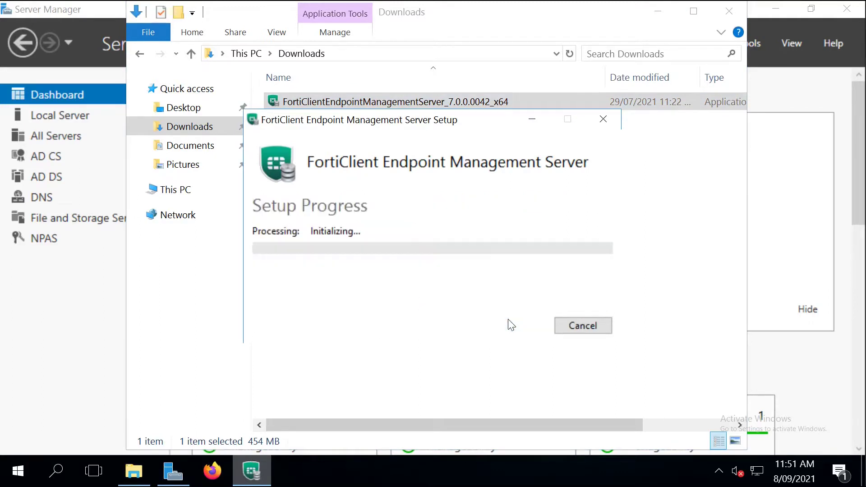
left_click(731, 10)
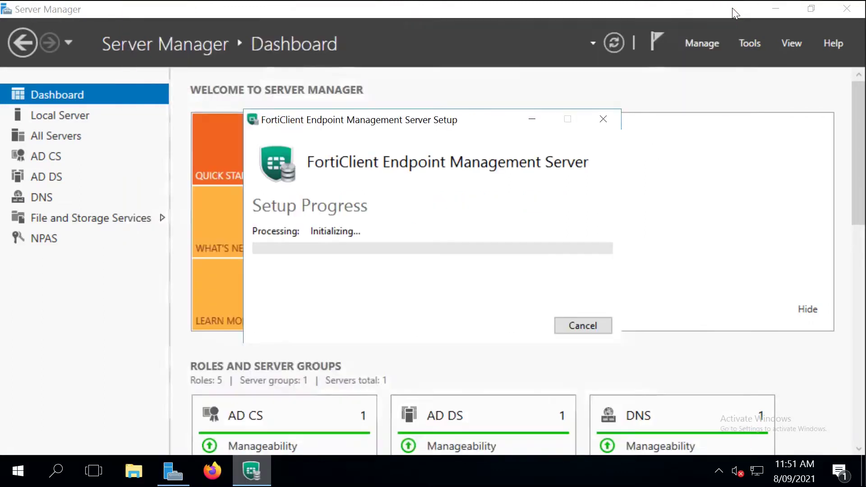
left_click(776, 10)
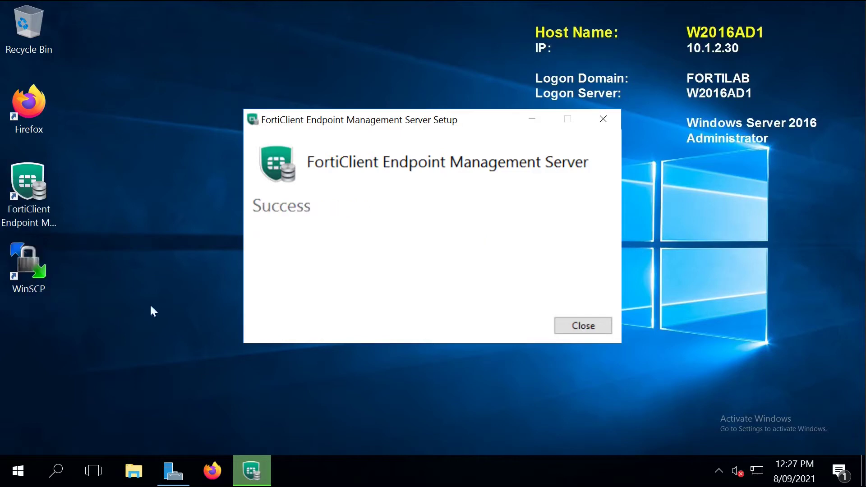
Step: Close setup and launch FortiClient EMS from its desktop shortcut, maximized
left_click(580, 325)
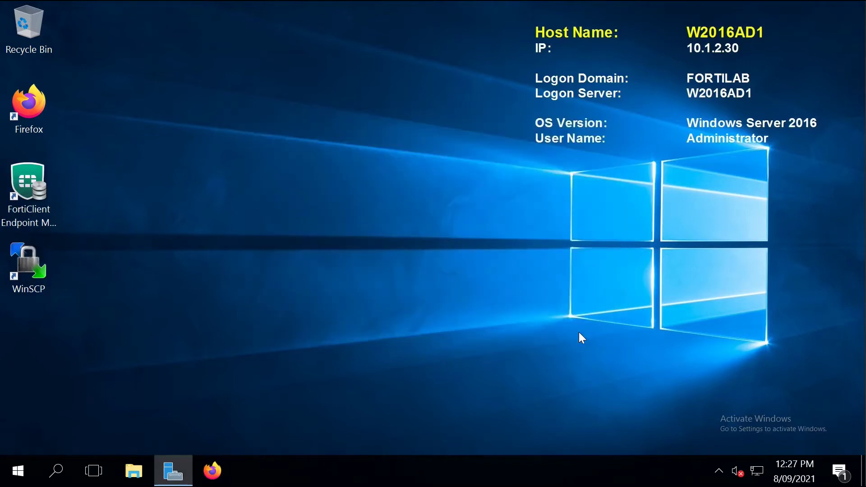
left_click(27, 193)
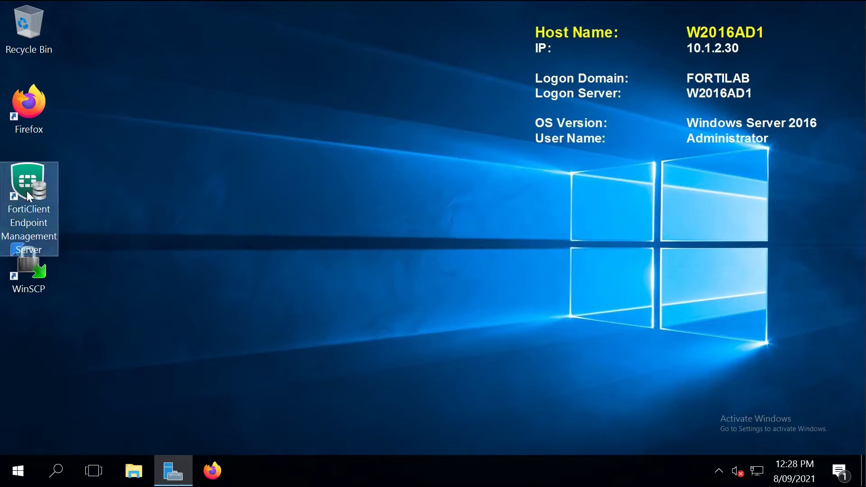
double_click(28, 193)
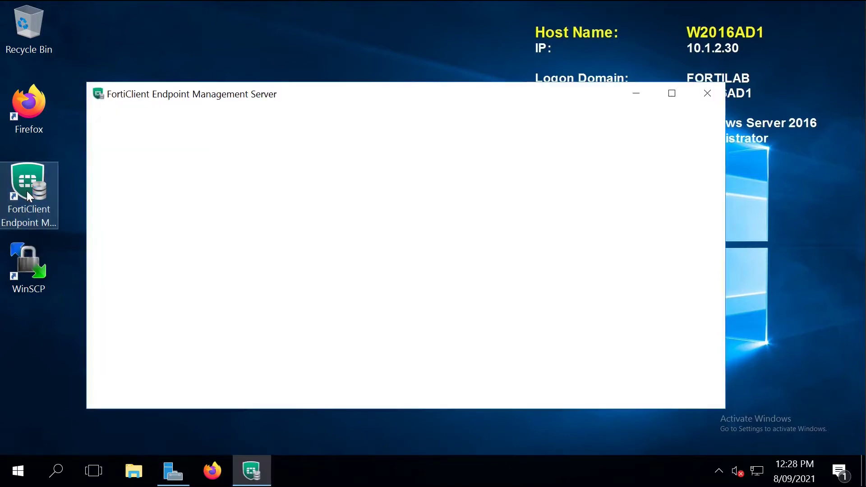
left_click(660, 94)
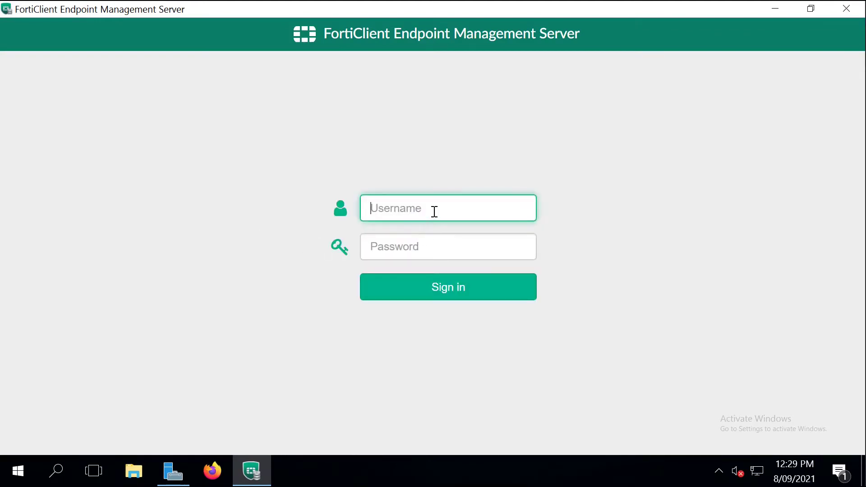
Step: Log in as admin and set and confirm a new admin password
type("admin")
key("Return")
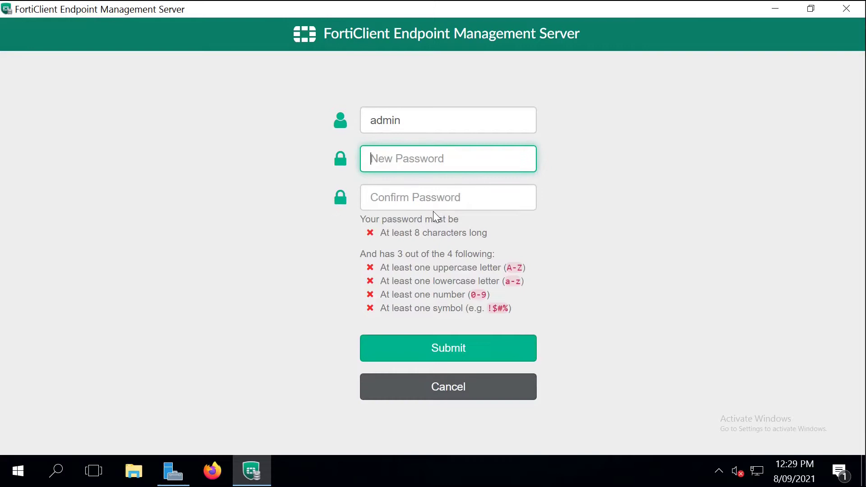
type("Fortinet@12")
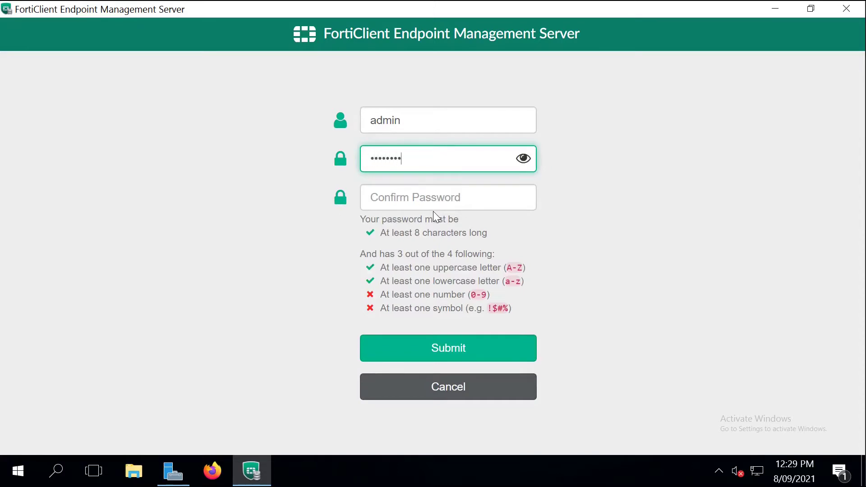
type("3")
key("Tab")
type("Fortinet")
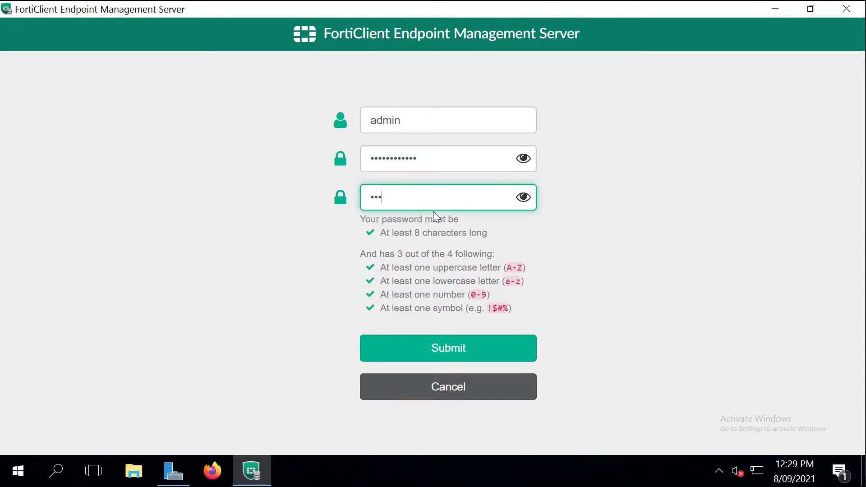
type("@123")
key("Return")
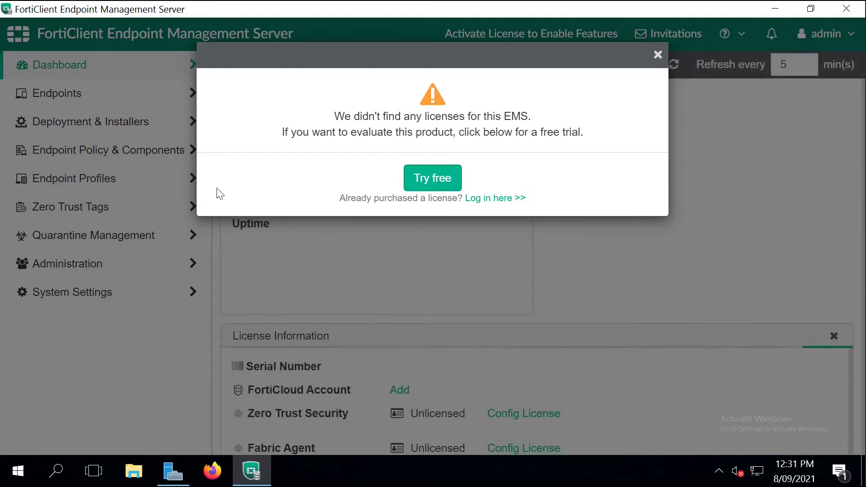
Step: Dismiss the license notice, open Configure License to select the Hardware ID, then go to FortiCloud in Firefox
left_click(658, 54)
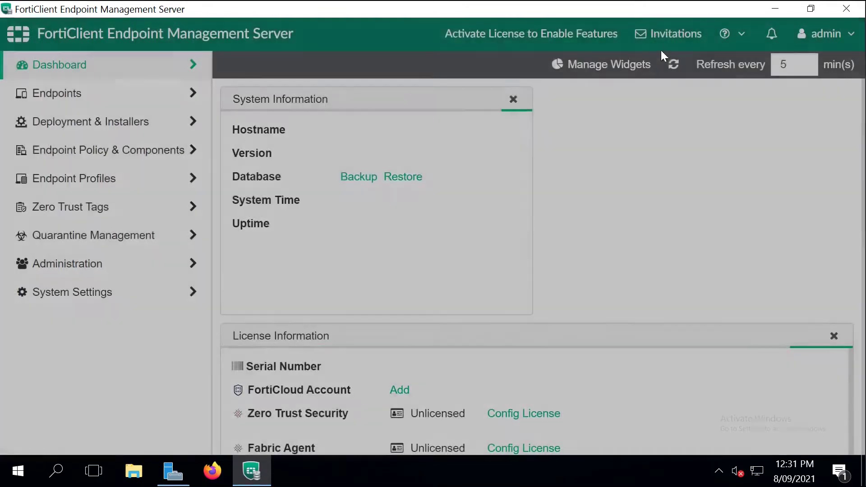
left_click(581, 43)
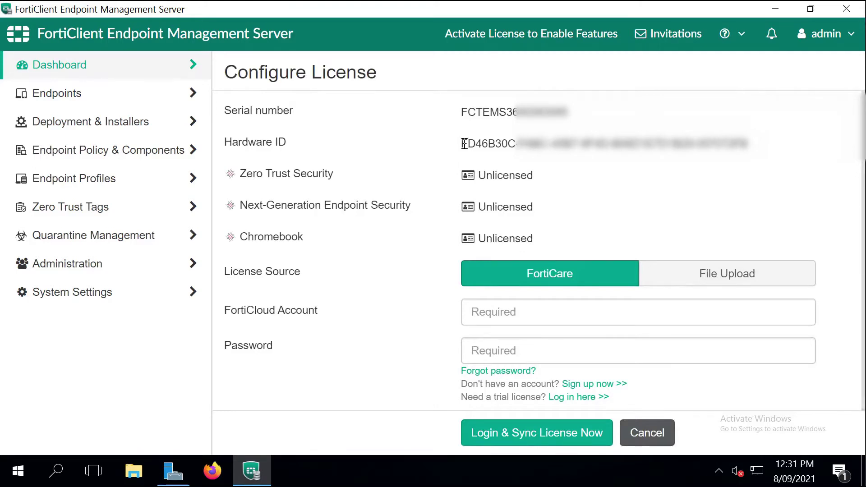
left_click_drag(464, 144, 753, 146)
left_click(733, 144)
left_click(213, 473)
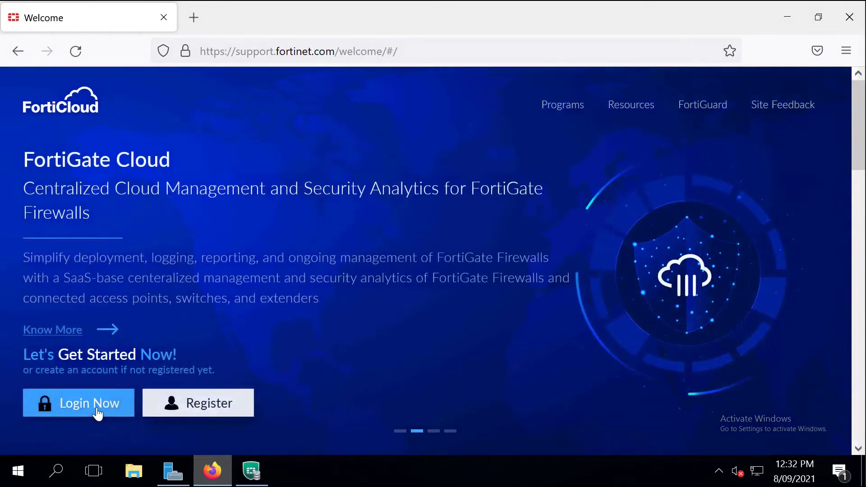
Step: Log in to FortiCloud and change the EMS product description from EMS2 to SST-SE-IT-SSLVPN2-EMS1
left_click(97, 413)
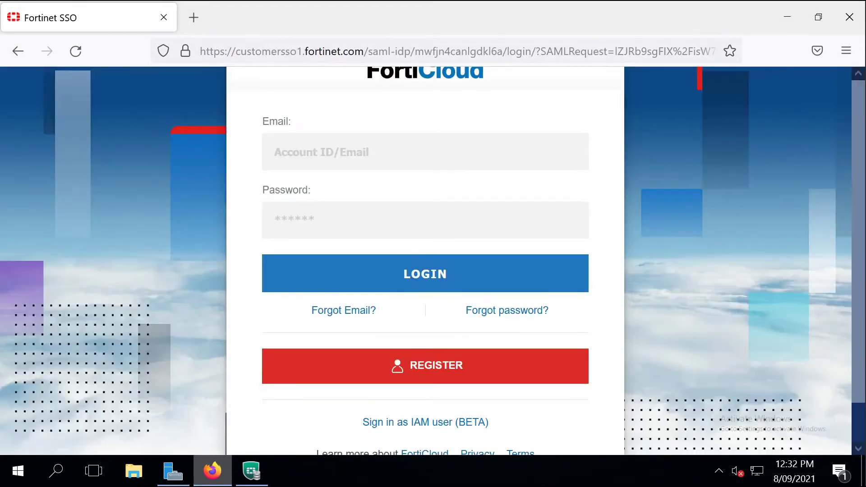
left_click(303, 152)
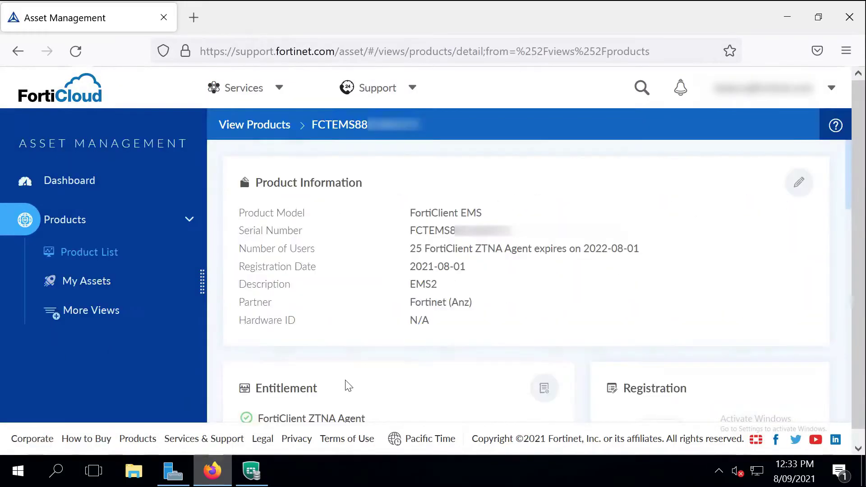
left_click(798, 183)
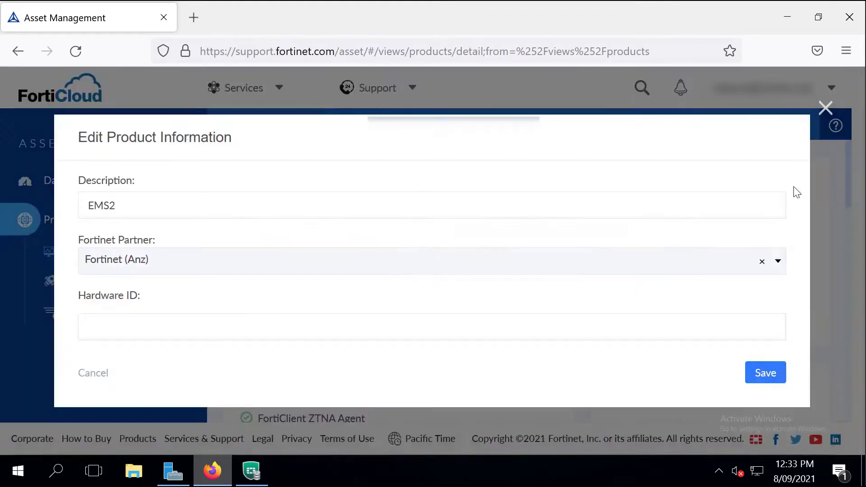
double_click(189, 210)
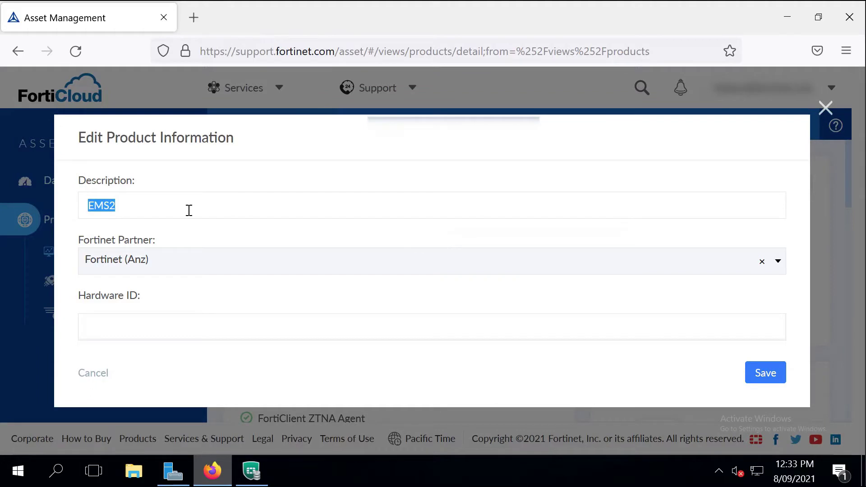
type("SST-SE-IT-SSLVPN2")
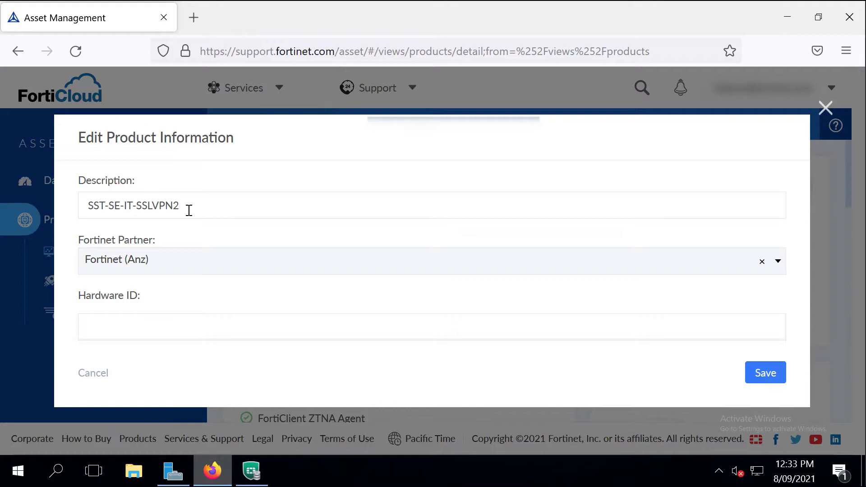
type("-EMS1")
Step: Copy the EMS Hardware ID into the FortiCloud product form and save the product information
left_click(250, 468)
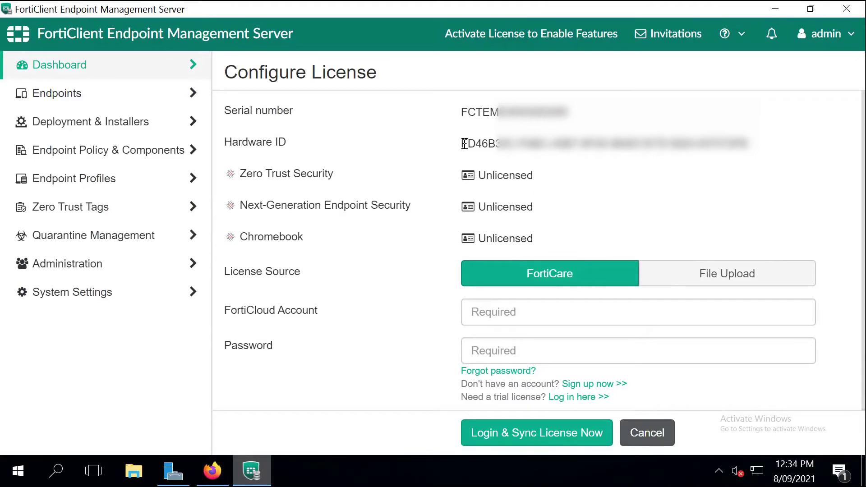
left_click_drag(463, 144, 752, 149)
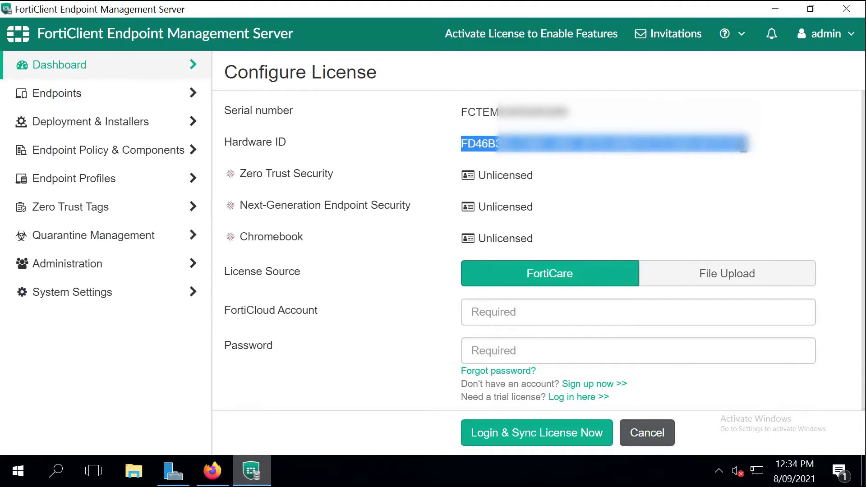
left_click(210, 473)
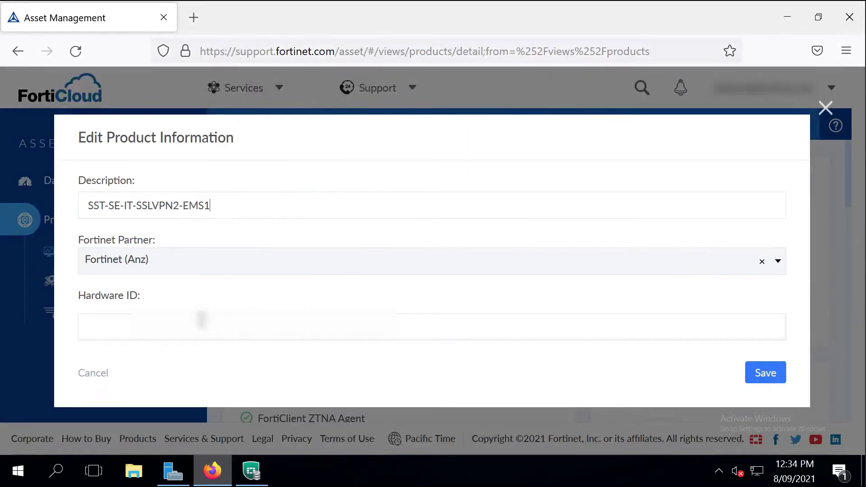
left_click(201, 318)
key("ctrl+v")
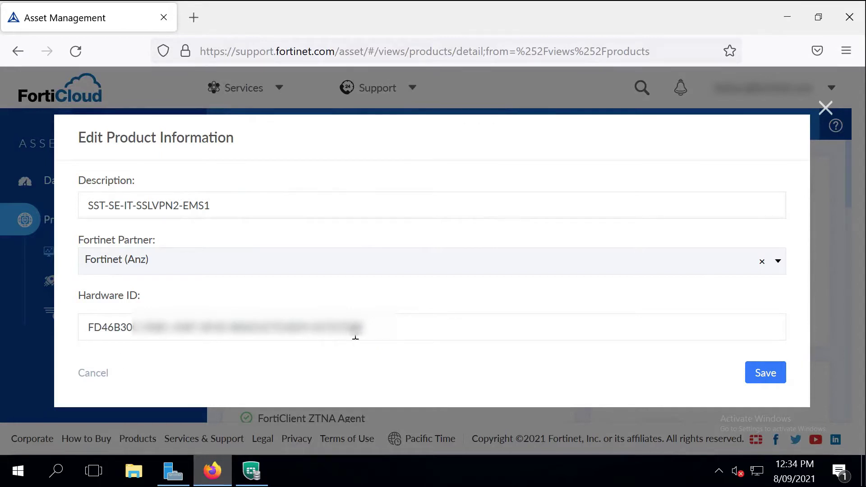
left_click(765, 373)
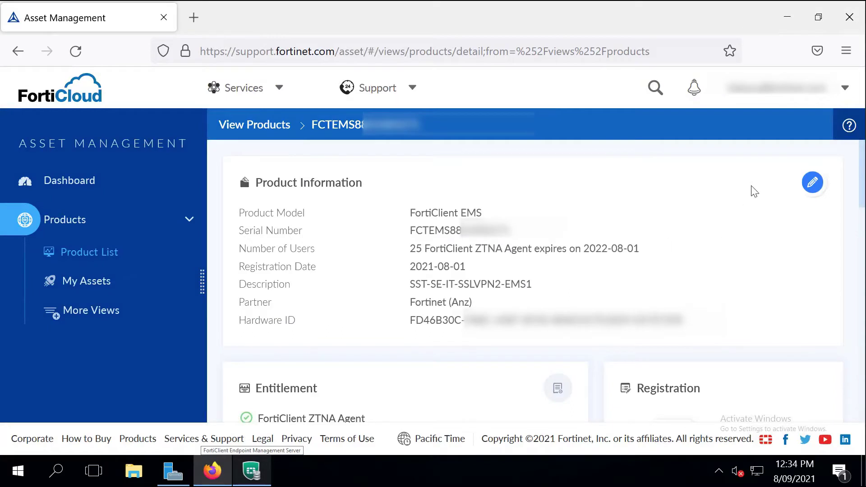
Step: Download the EMS license file from the License & Key table
left_click_drag(861, 179, 863, 300)
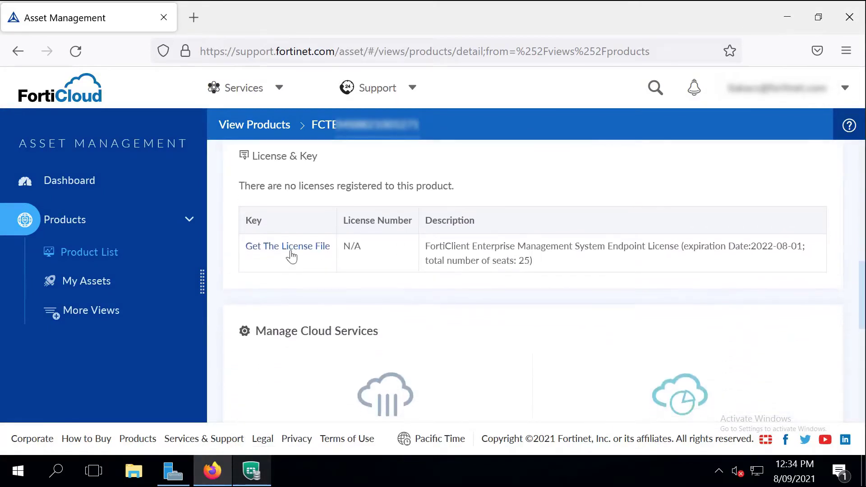
left_click(266, 251)
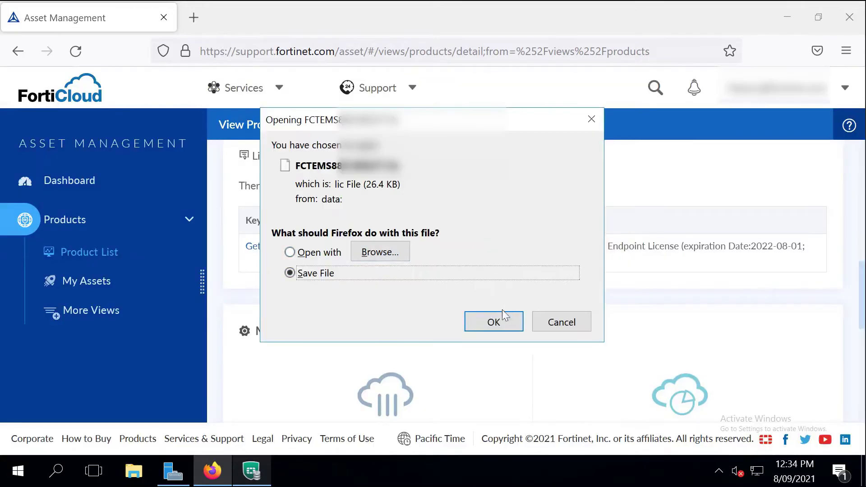
left_click(502, 316)
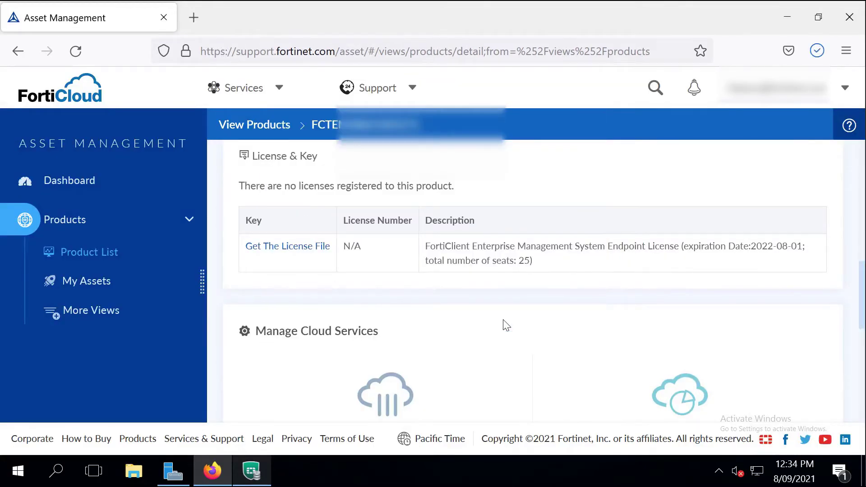
Step: Upload the downloaded FCTEMS .lic file from Downloads as the EMS license via File Upload
left_click(255, 479)
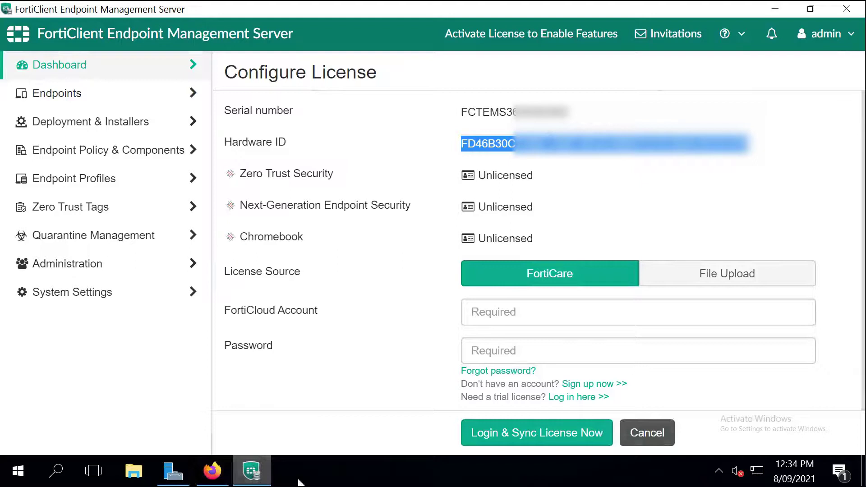
left_click(715, 276)
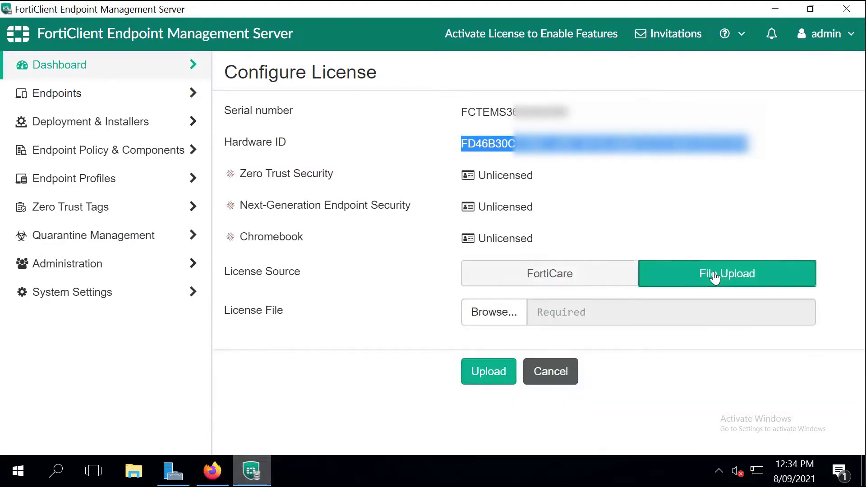
left_click(499, 311)
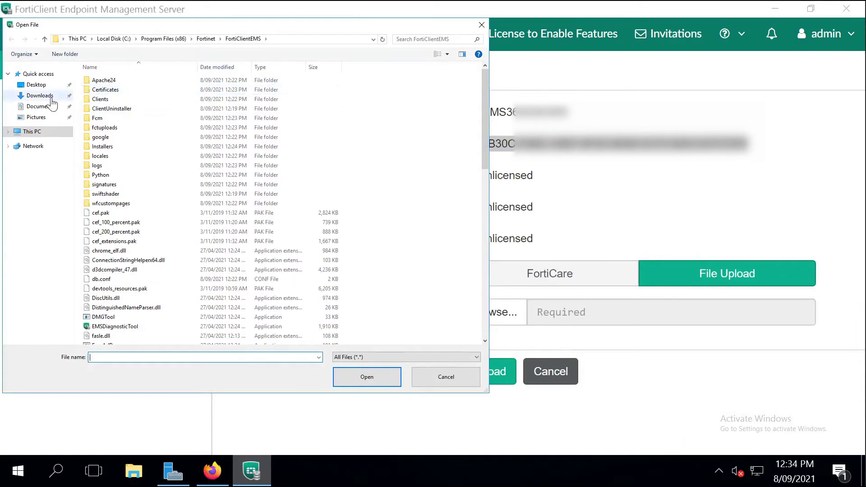
left_click(52, 99)
left_click(108, 100)
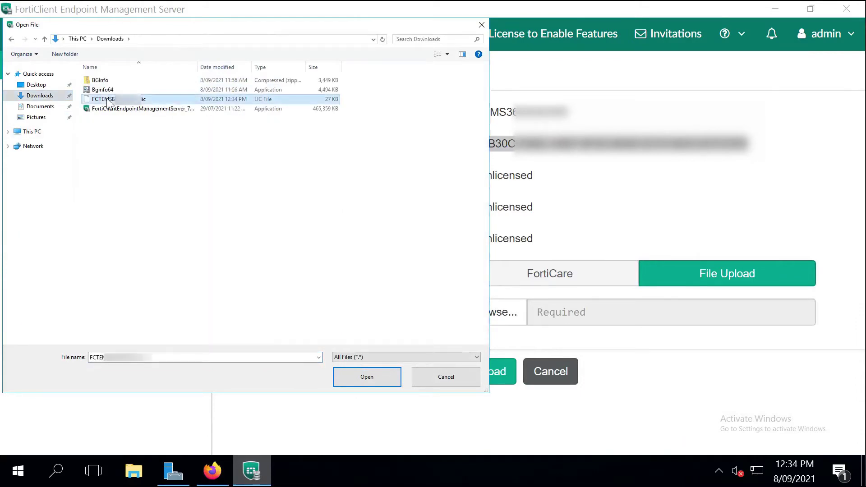
double_click(108, 100)
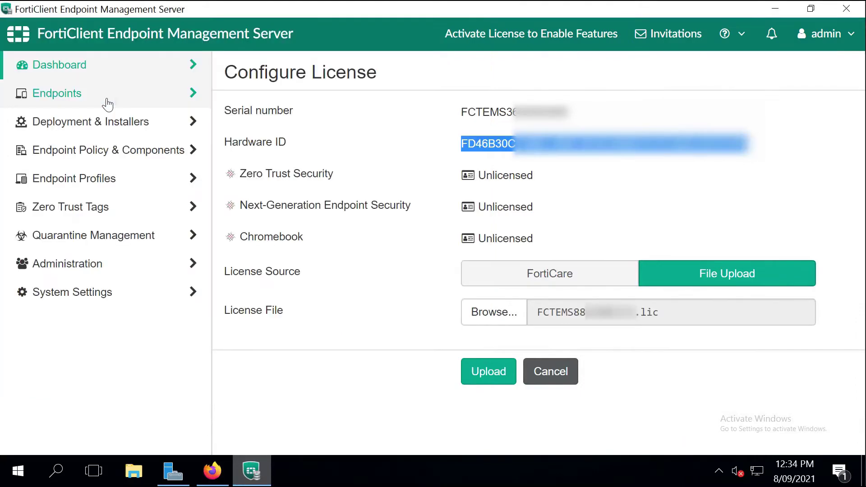
left_click(478, 381)
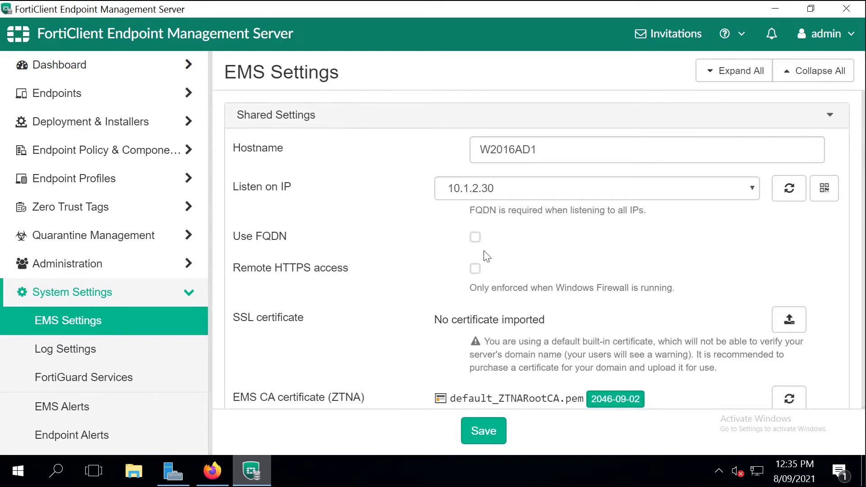
Step: Enable Use FQDN in EMS Settings and enter ems.fortilab.local
left_click(475, 238)
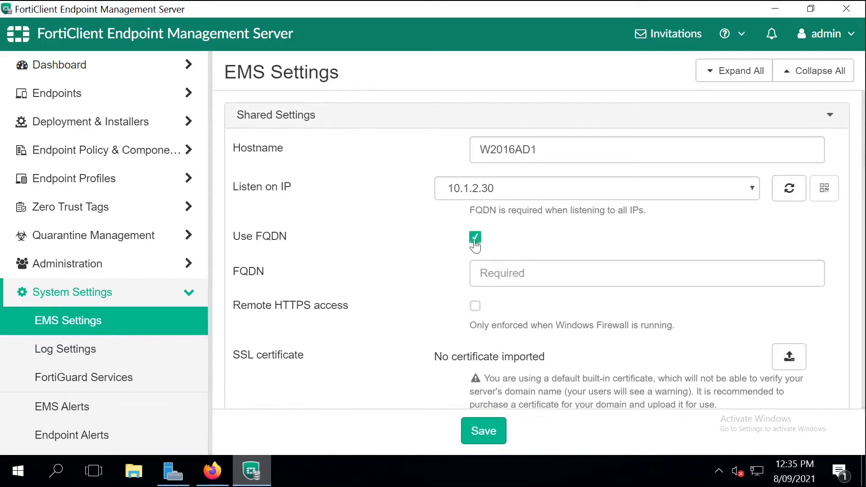
left_click(502, 273)
type("ems.")
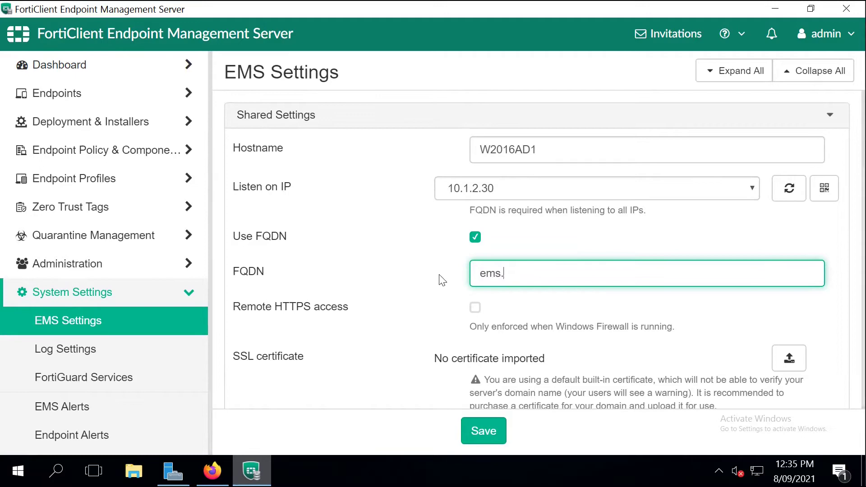
type("fortilab.local")
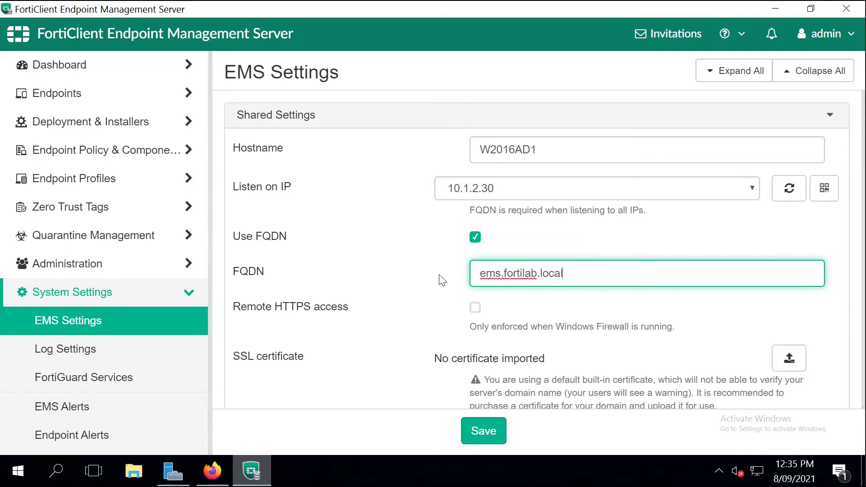
Step: Ping ems.fortilab.local from a Command Prompt to confirm it resolves to 10.1.2.30
key("super")
type("cmd")
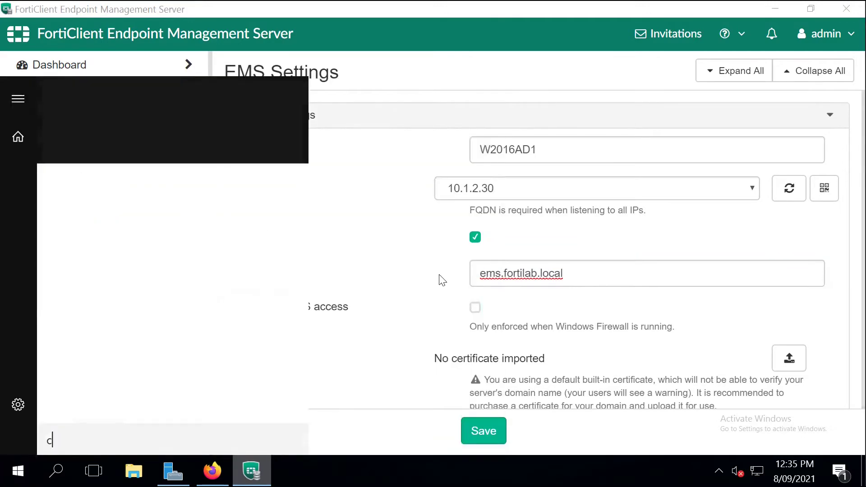
key("Return")
type("ping ems")
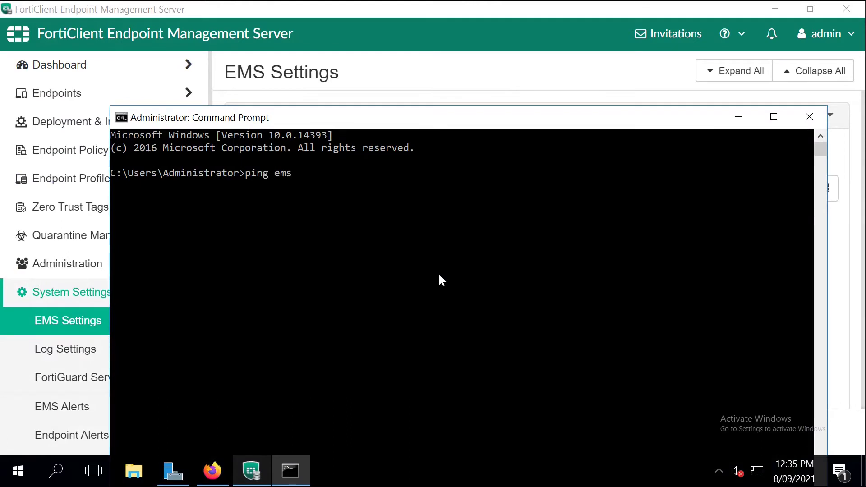
type(".fortilab.local")
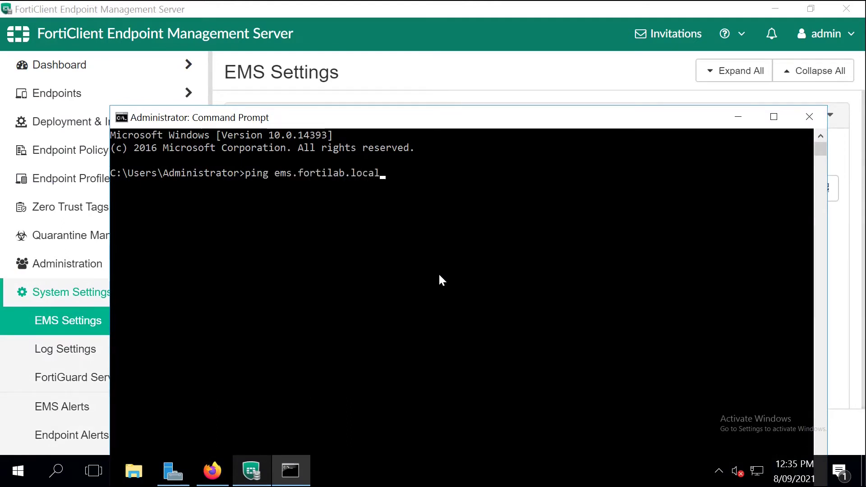
key("Return")
key("ctrl+c")
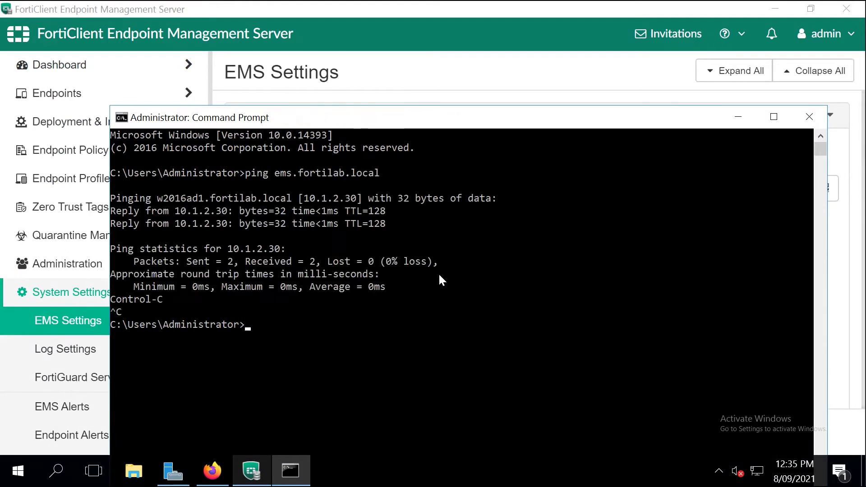
Step: Exit the Command Prompt and save the EMS settings, accepting the server restart
type("exit")
key("Return")
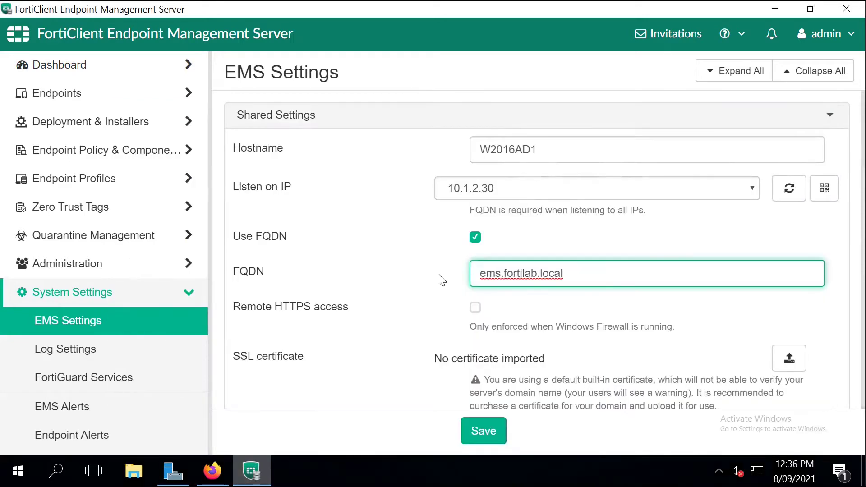
left_click(477, 433)
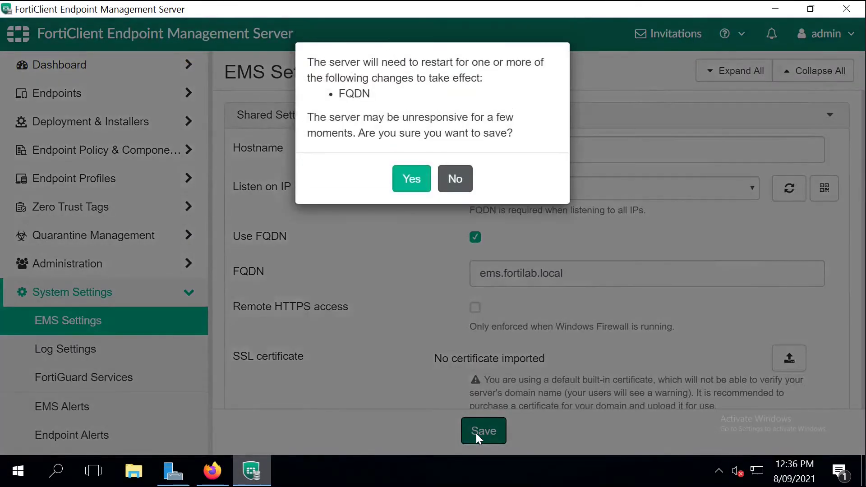
left_click(398, 177)
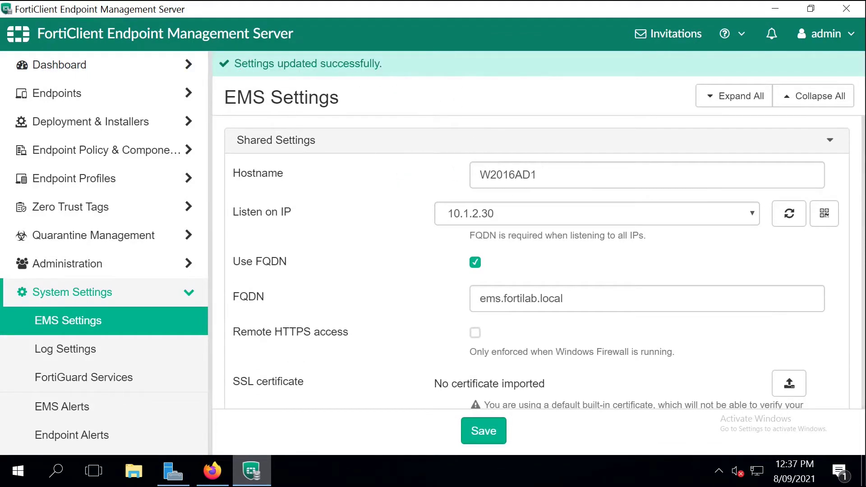
Step: Set the FortiClient download URL host to ems.fortilab.local and save
left_click_drag(863, 151, 861, 265)
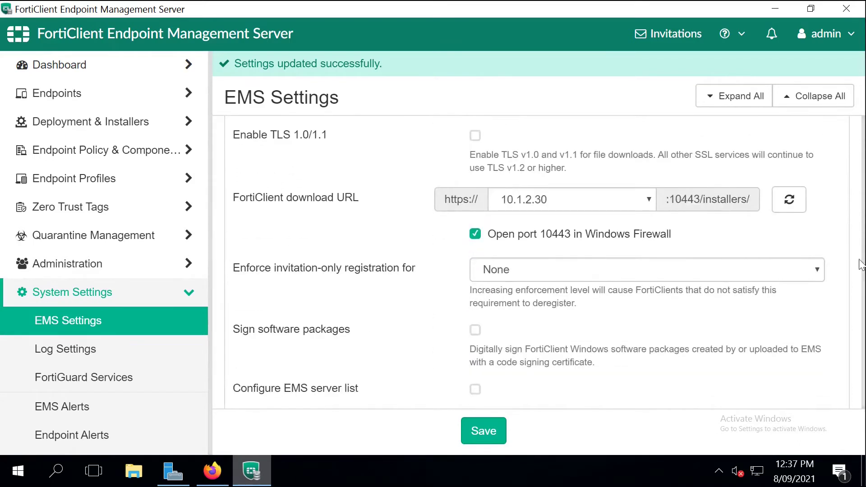
left_click(649, 200)
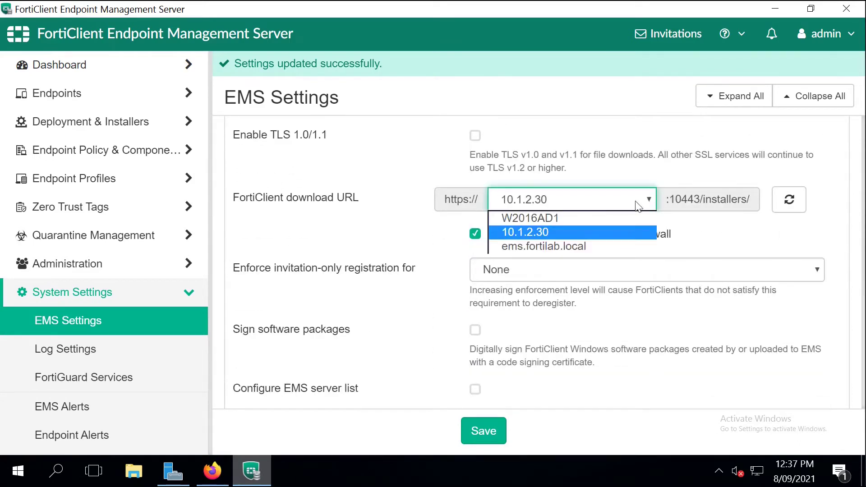
left_click(591, 245)
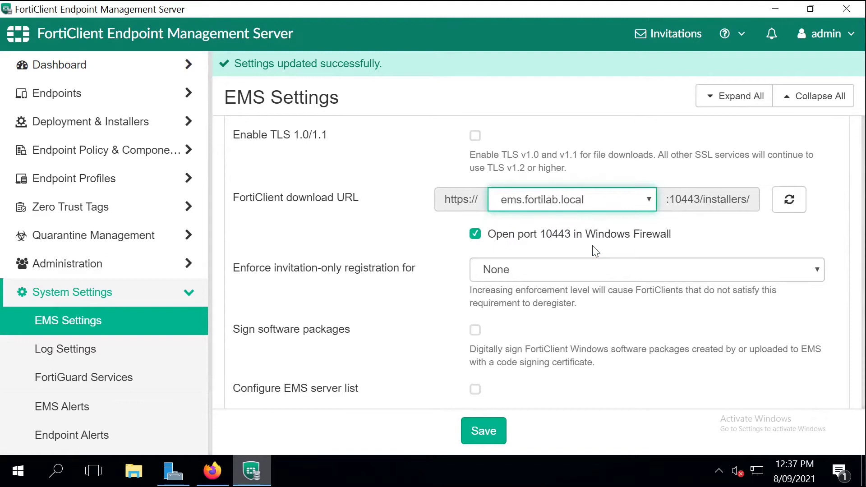
left_click(489, 436)
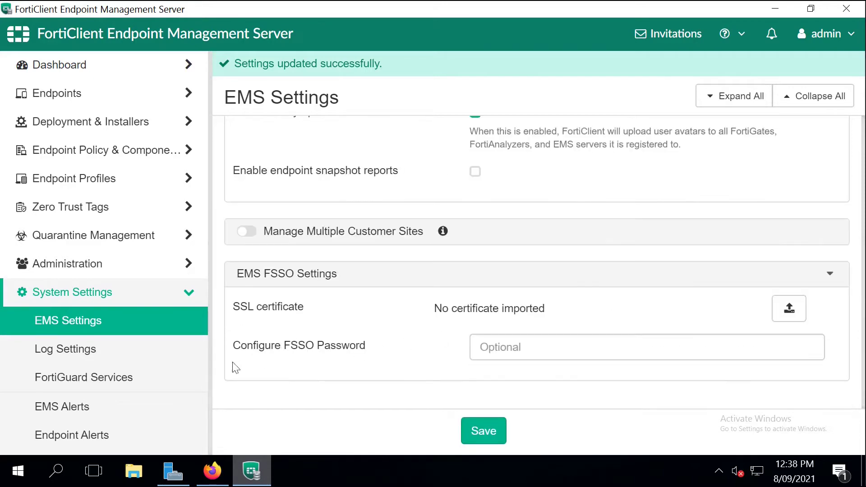
Step: Set the FortiGuard Services time offset to UTC+10:00 and save, accepting the time zone warning
left_click(118, 383)
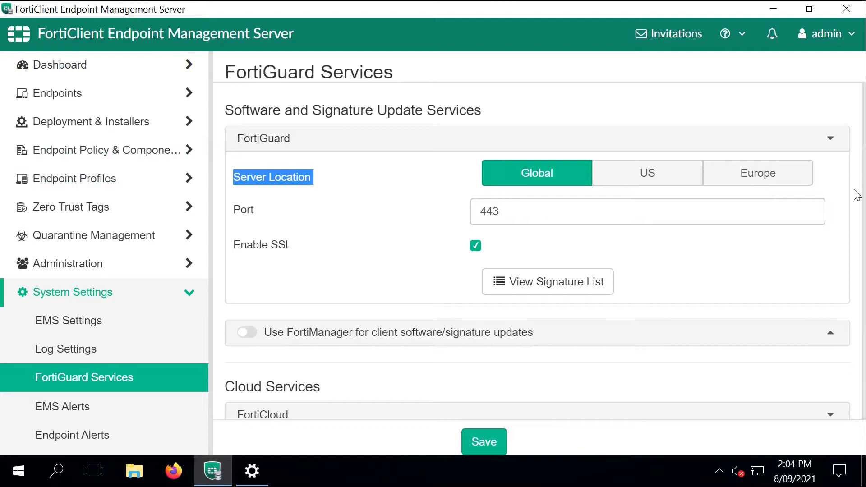
scroll(840, 226, "down", 3)
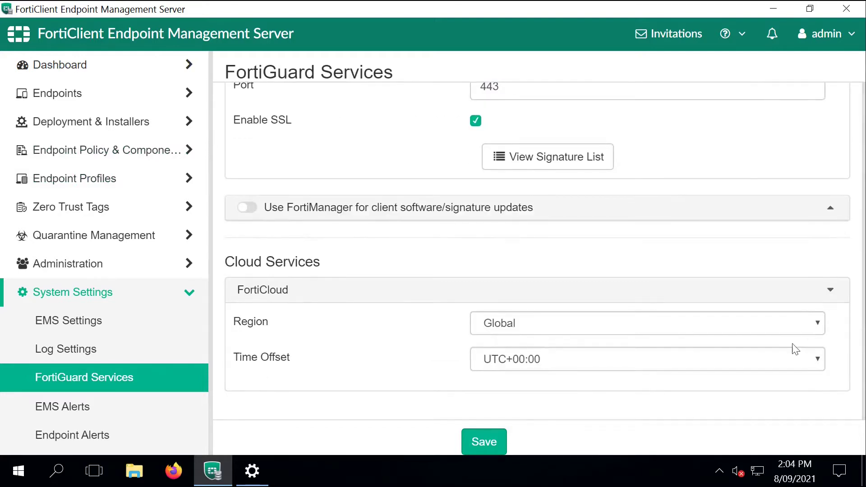
left_click(795, 359)
scroll(818, 319, "down", 2)
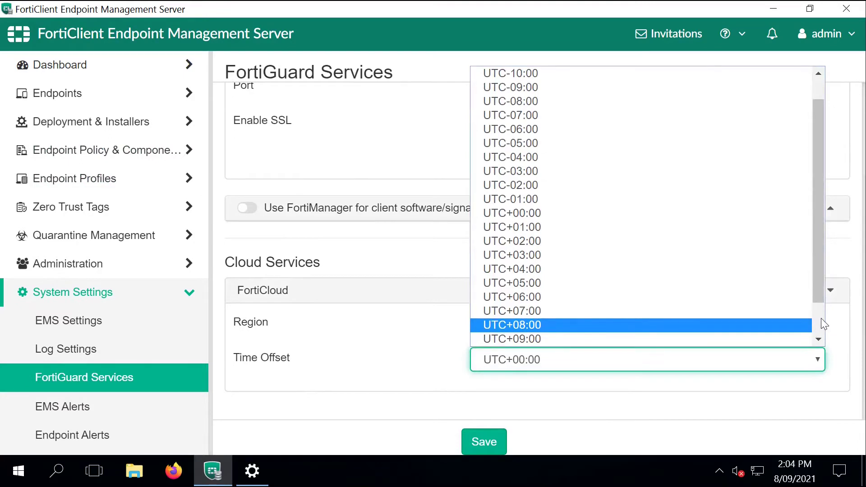
left_click(776, 311)
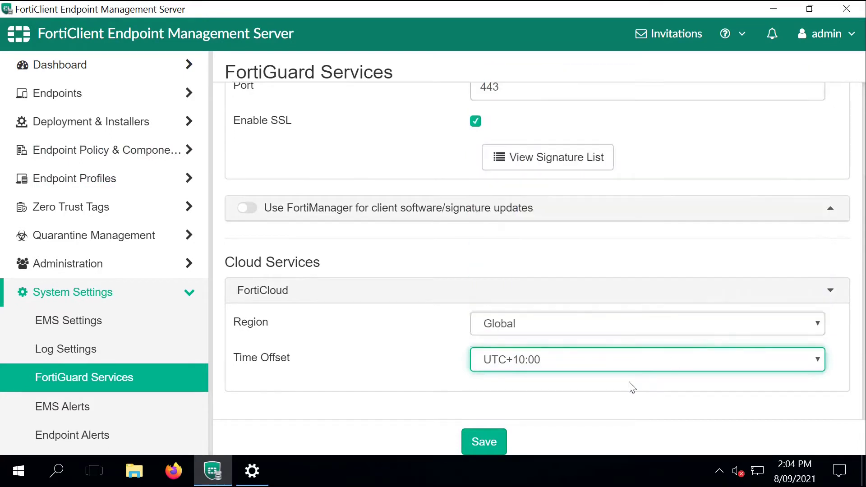
left_click(474, 434)
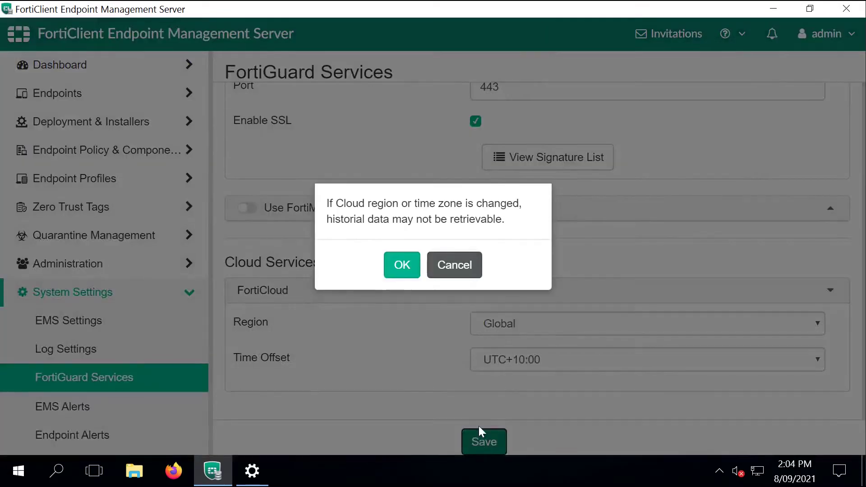
left_click(408, 271)
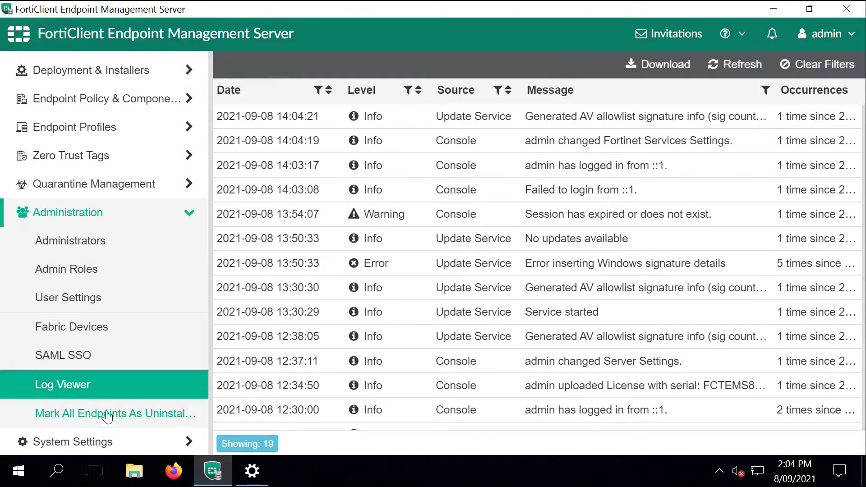
Step: Start a new ONNET endpoint profile with removable media access turned on
left_click(104, 126)
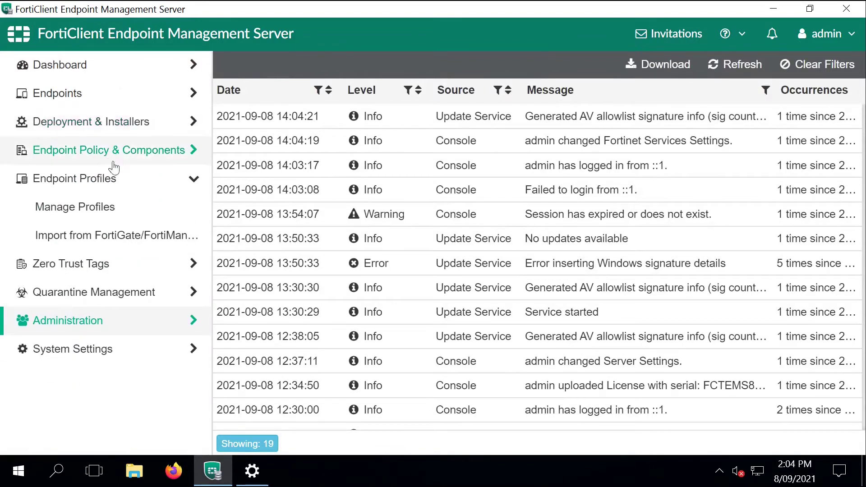
left_click(112, 209)
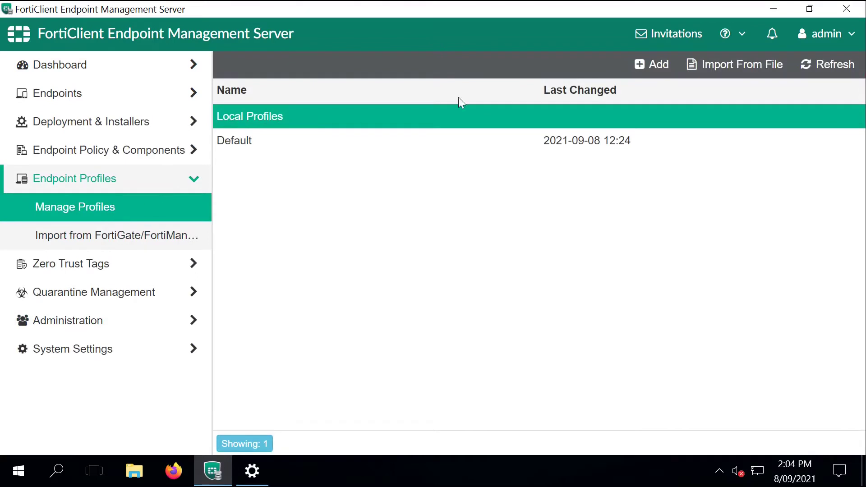
left_click(655, 65)
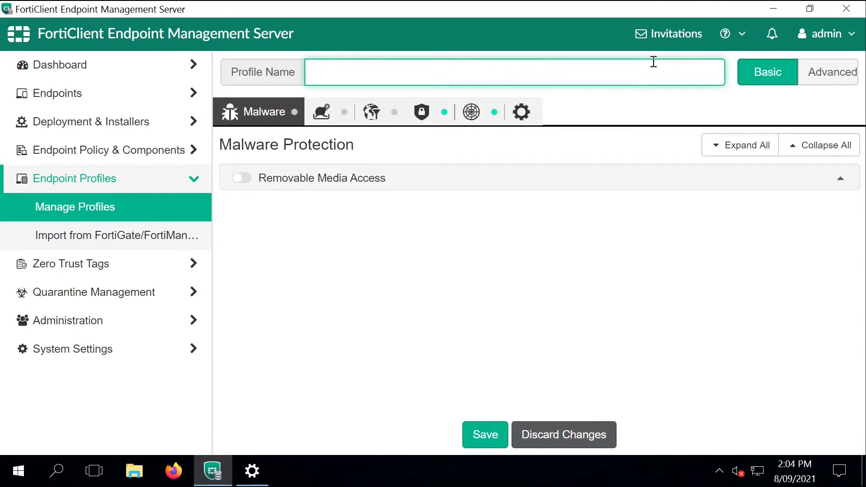
type("ONNET")
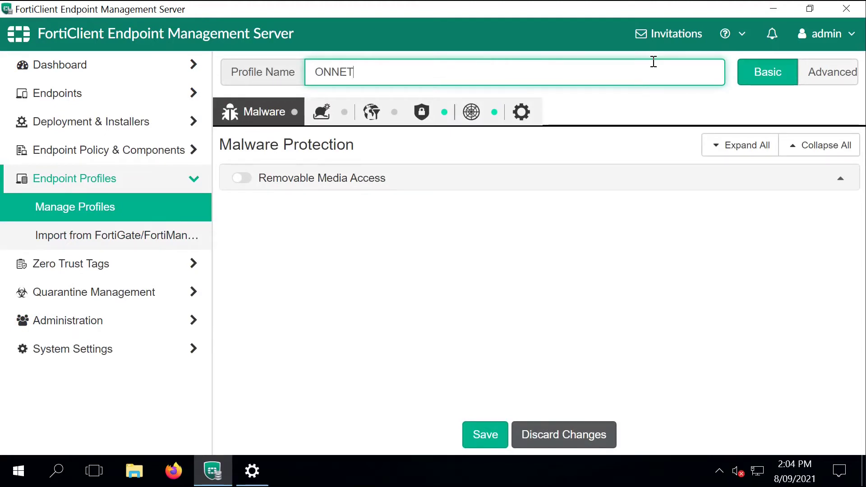
left_click(237, 178)
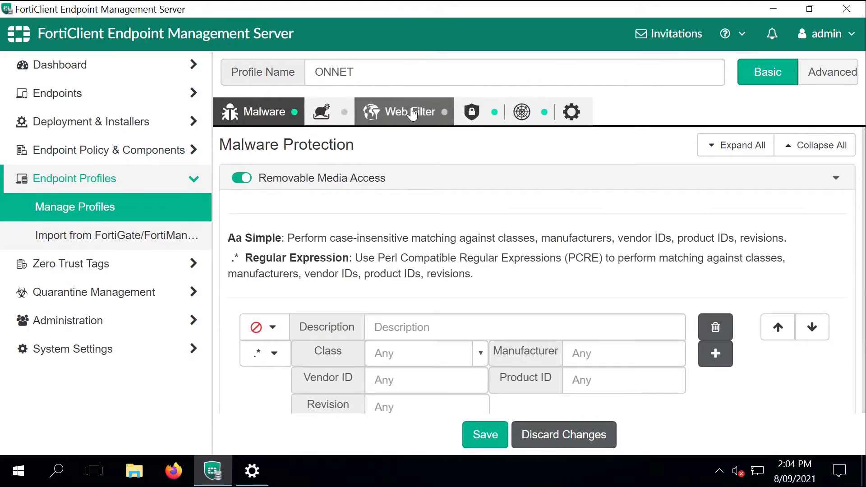
Step: Turn VPN off in the ONNET profile, switch to advanced options and save it
left_click(463, 113)
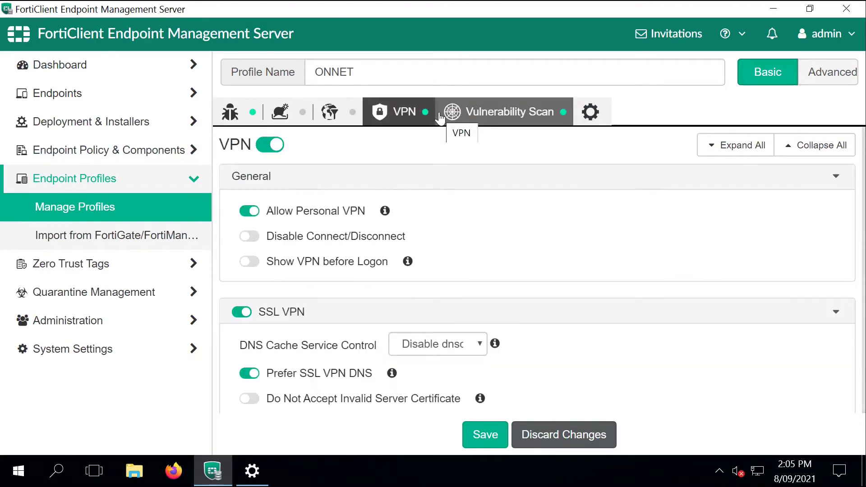
left_click(274, 146)
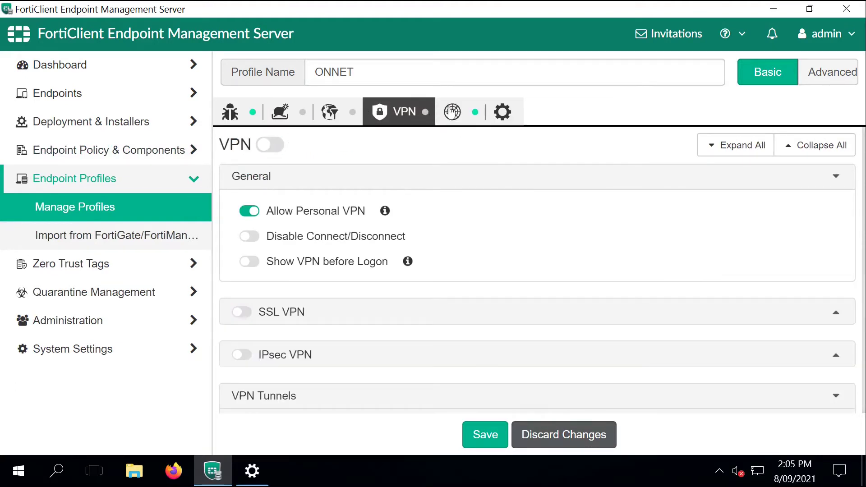
left_click(469, 112)
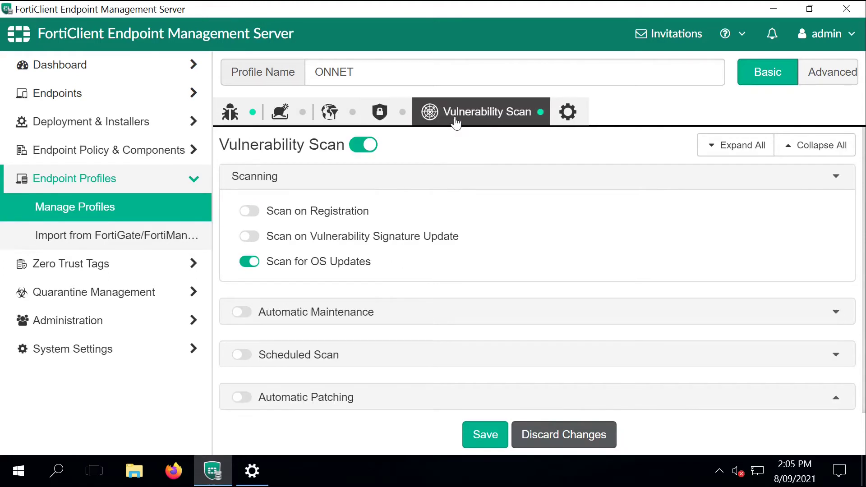
left_click(827, 59)
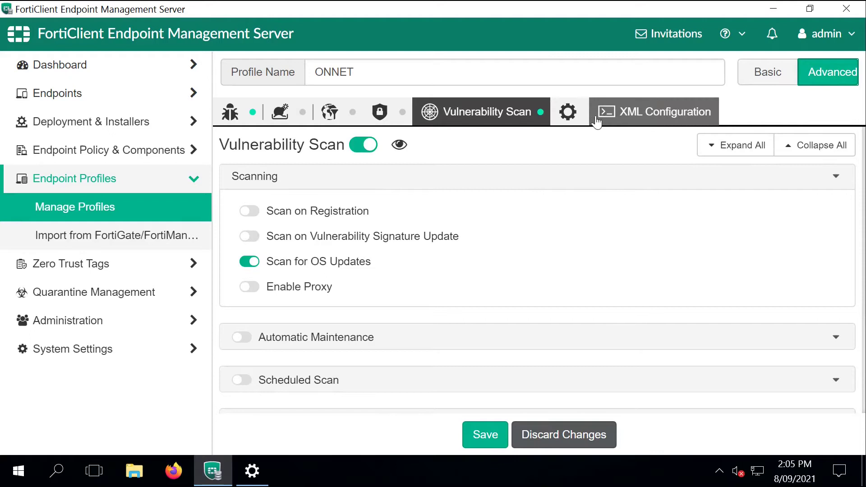
left_click(575, 121)
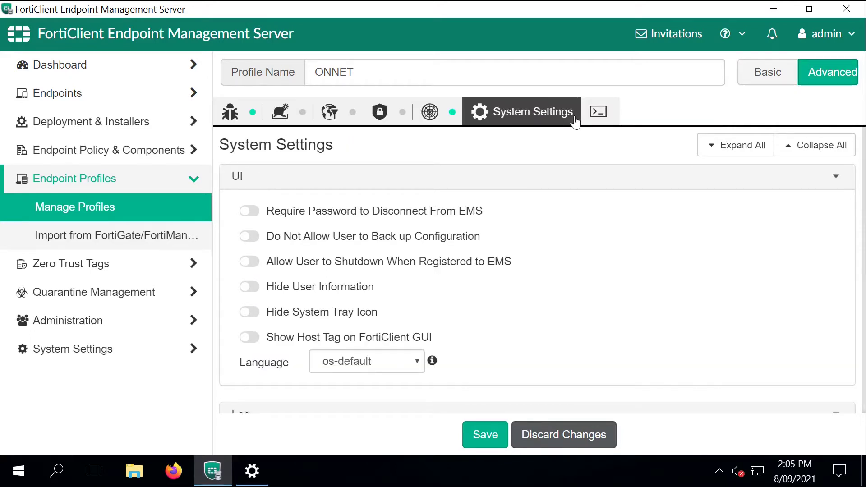
left_click(485, 437)
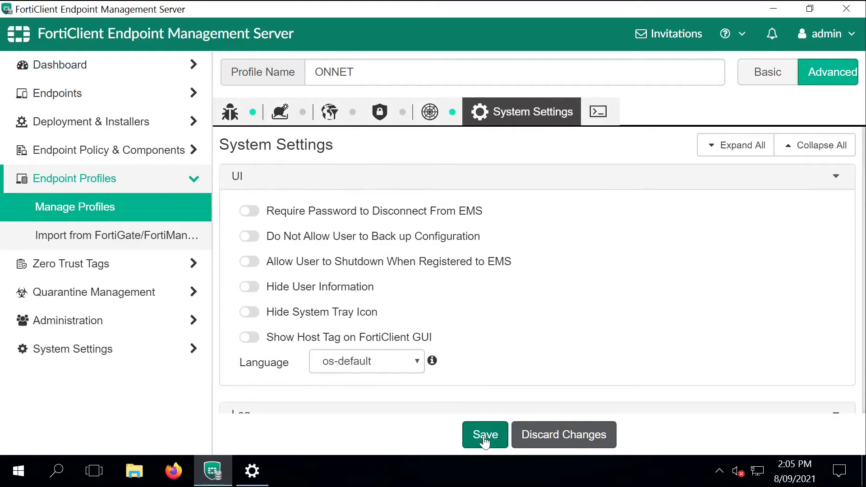
Step: Create a new endpoint profile named OFFNET with removable media access control enabled
left_click(131, 207)
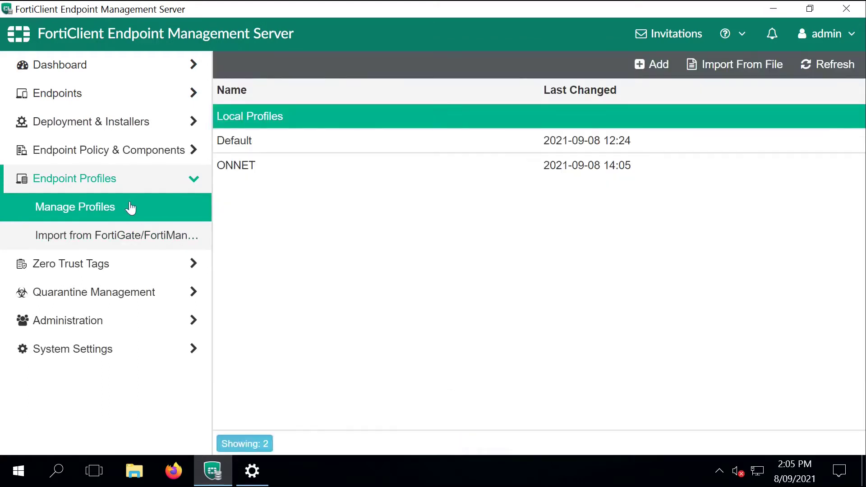
left_click(655, 64)
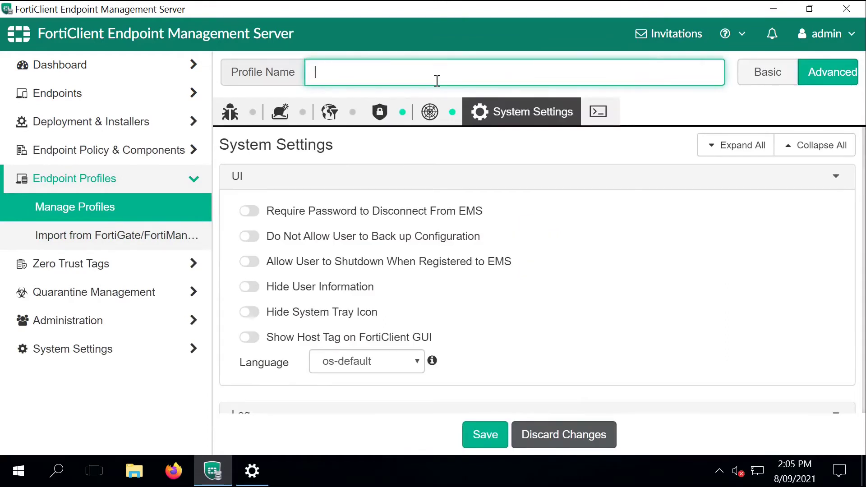
type("OFFNET")
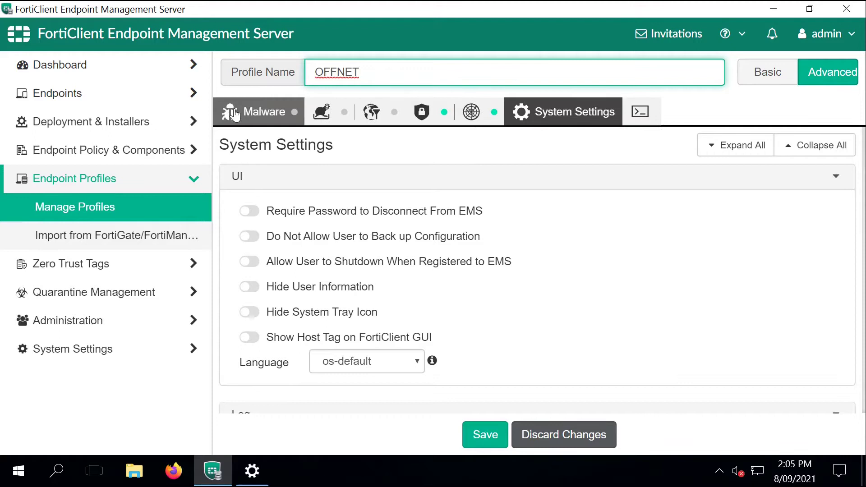
left_click(252, 112)
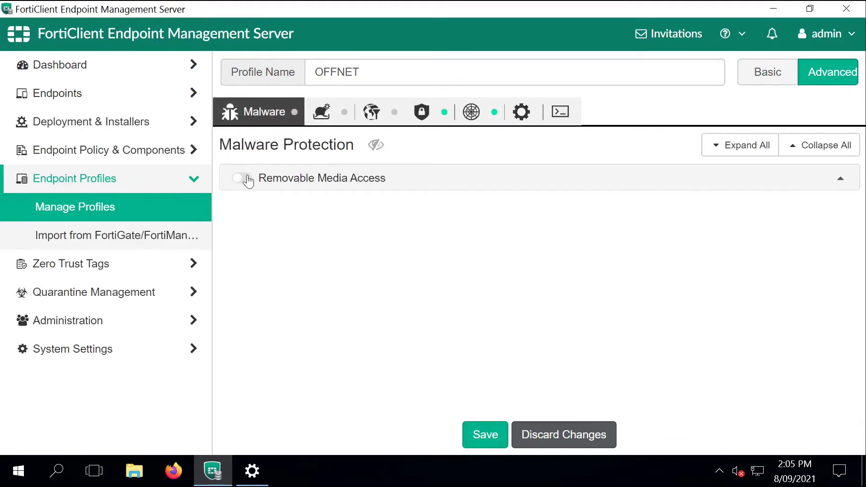
left_click(247, 179)
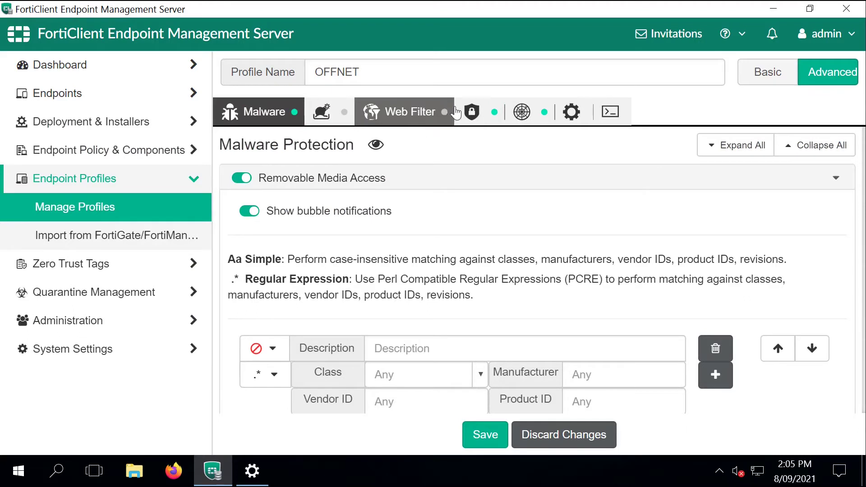
Step: Switch off IPsec VPN in the OFFNET profile's VPN settings
left_click(433, 119)
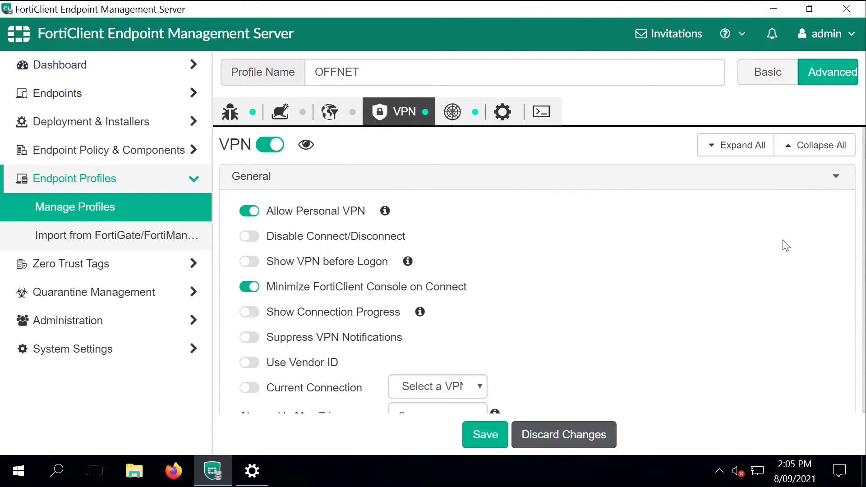
scroll(786, 245, "down", 5)
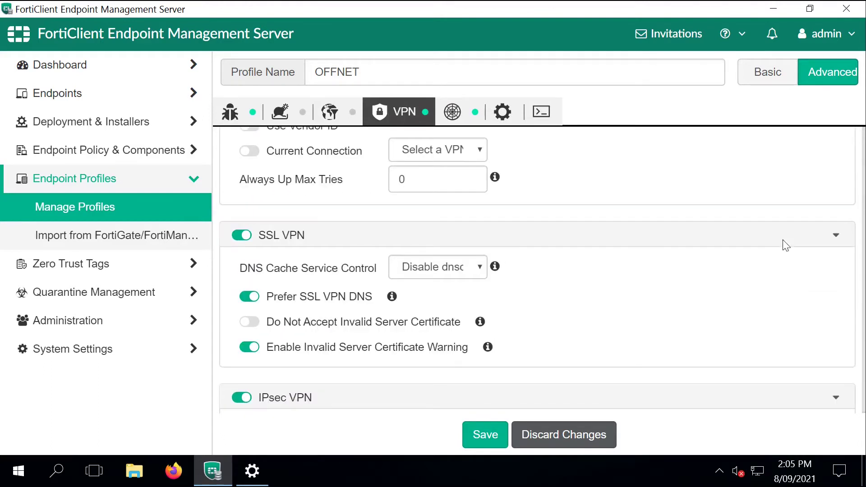
left_click(242, 398)
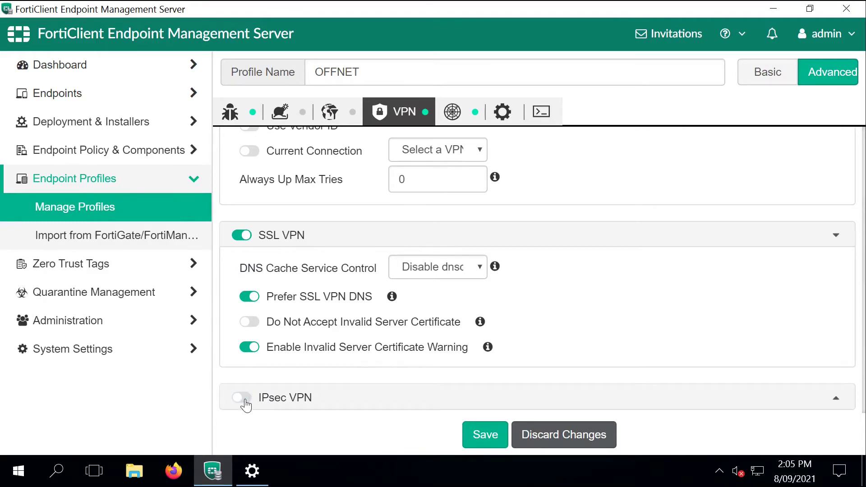
scroll(246, 405, "up", 5)
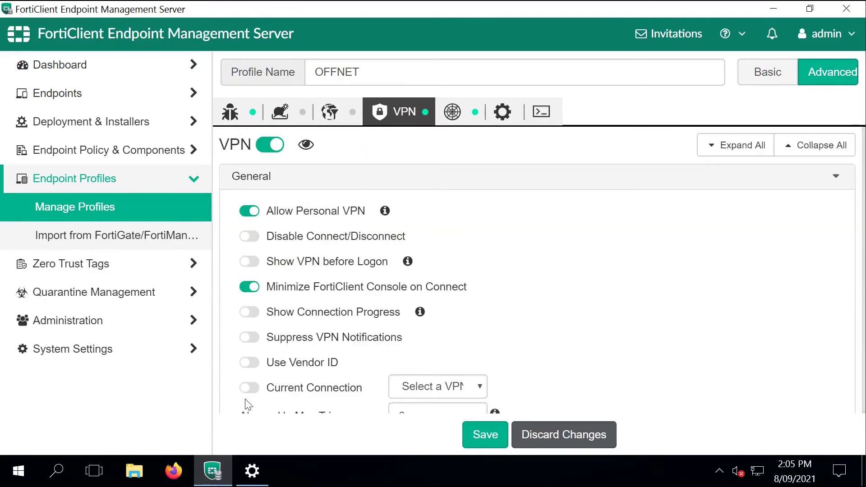
scroll(246, 405, "down", 5)
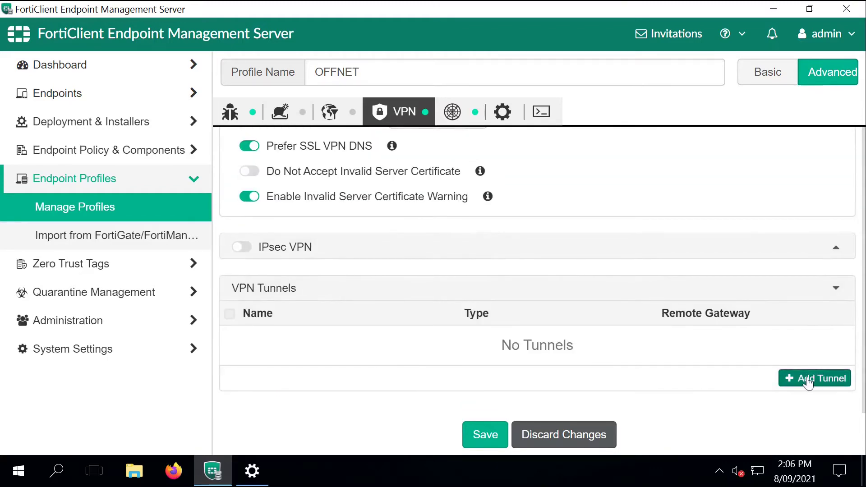
Step: Add a manual SSL VPN tunnel SSLVPN to gateway 10.61.34.57 on port 10443
left_click(807, 377)
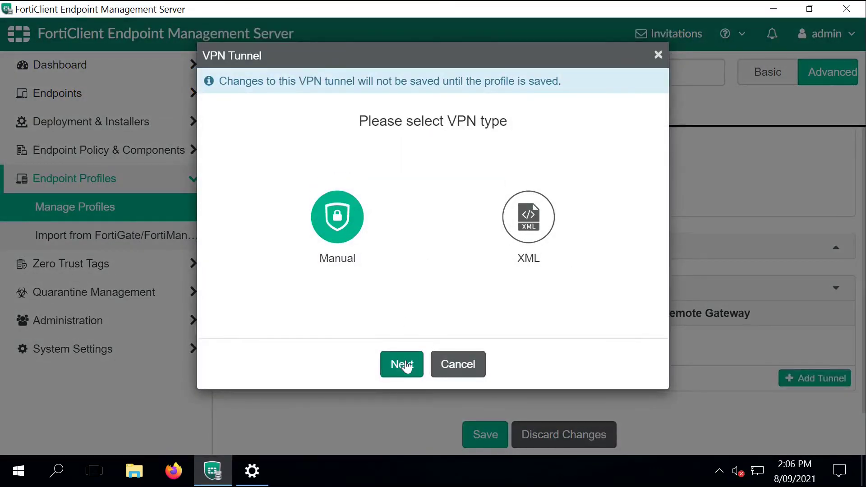
left_click(406, 365)
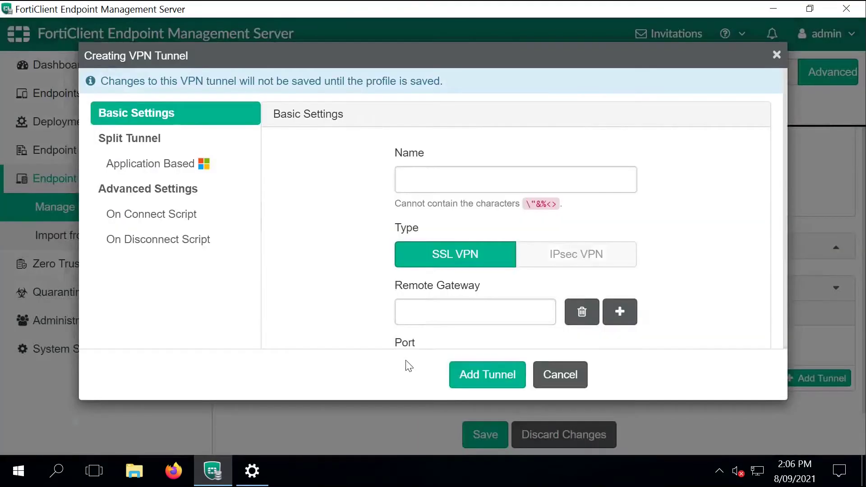
left_click(447, 180)
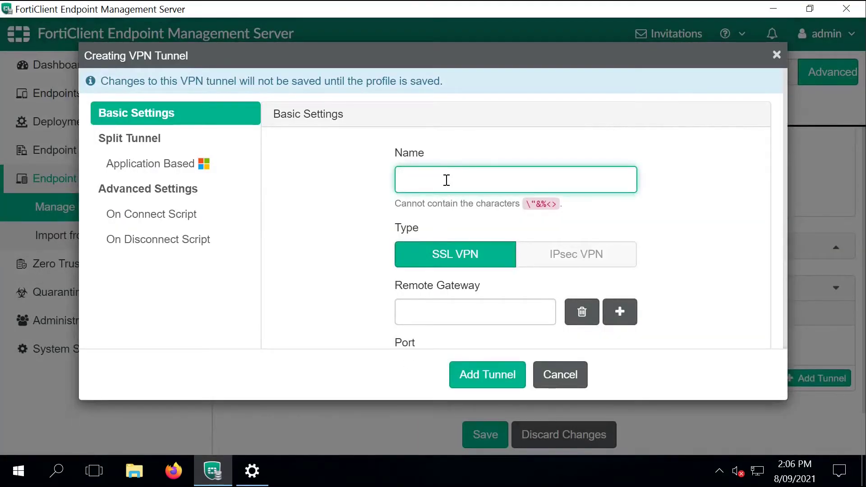
type("SSLVPN")
left_click(455, 317)
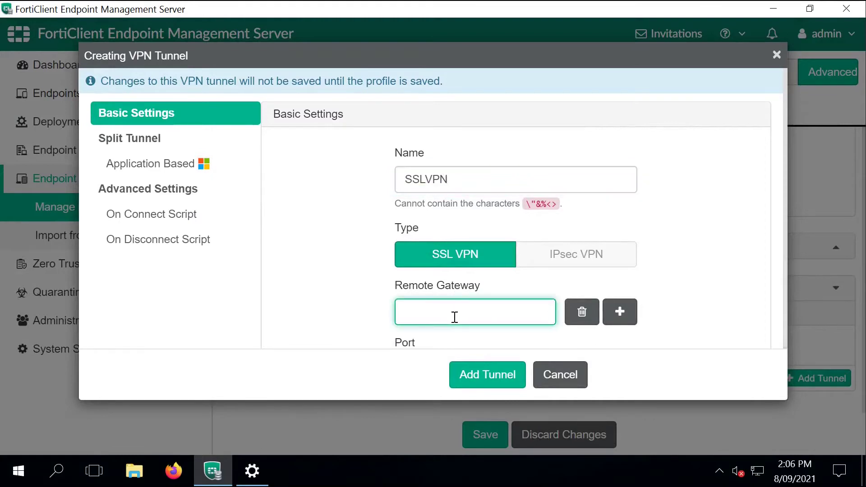
type("10.61.34.57")
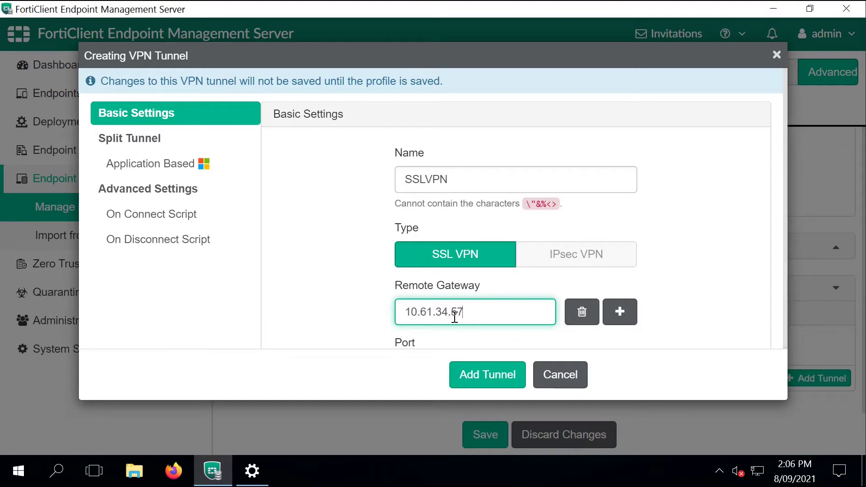
scroll(454, 317, "down", 3)
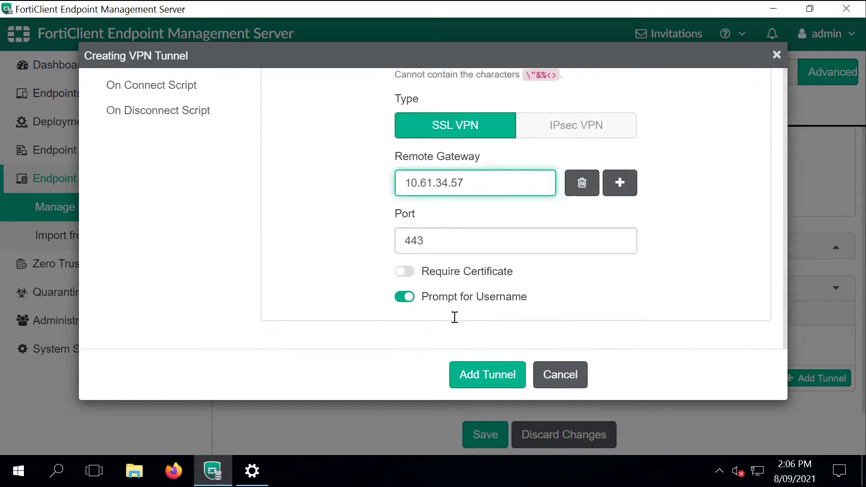
left_click(406, 239)
type("10")
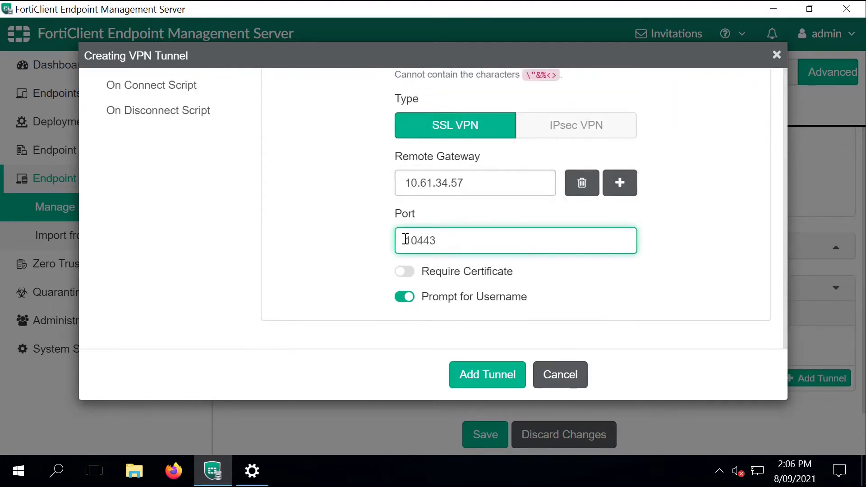
left_click(475, 380)
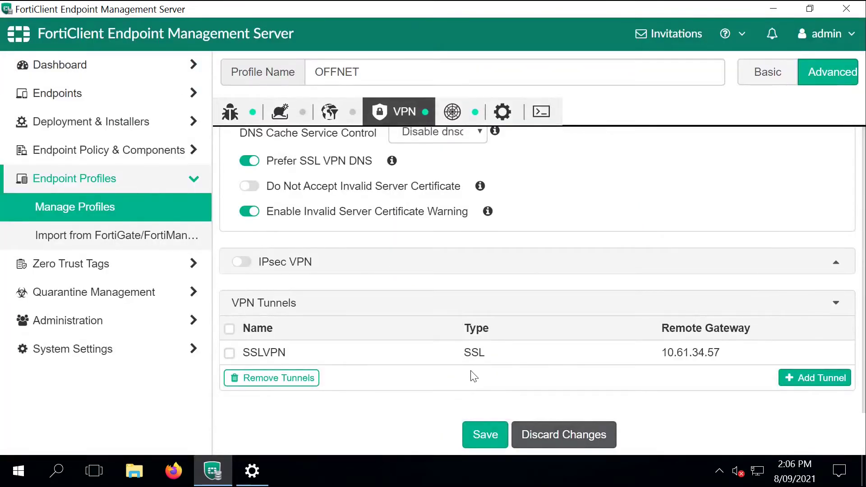
Step: Save the OFFNET profile and start an on-fabric rule set named ONNET_SUBNETS
left_click(492, 438)
left_click(168, 159)
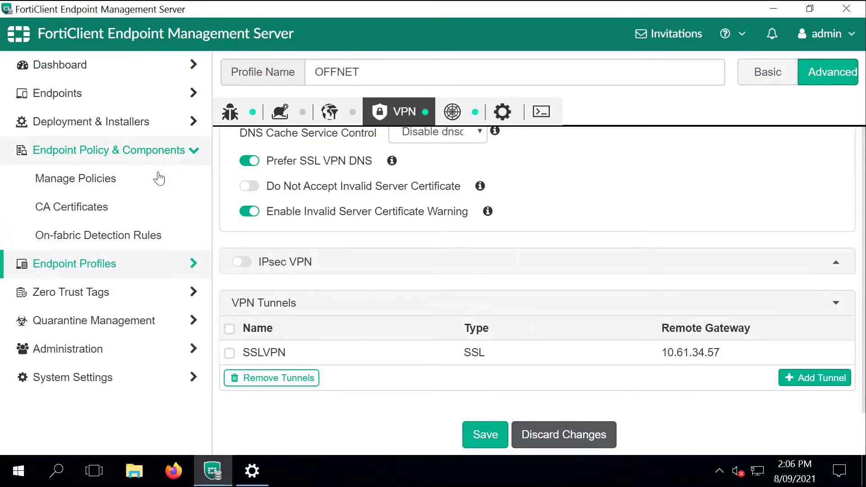
left_click(125, 240)
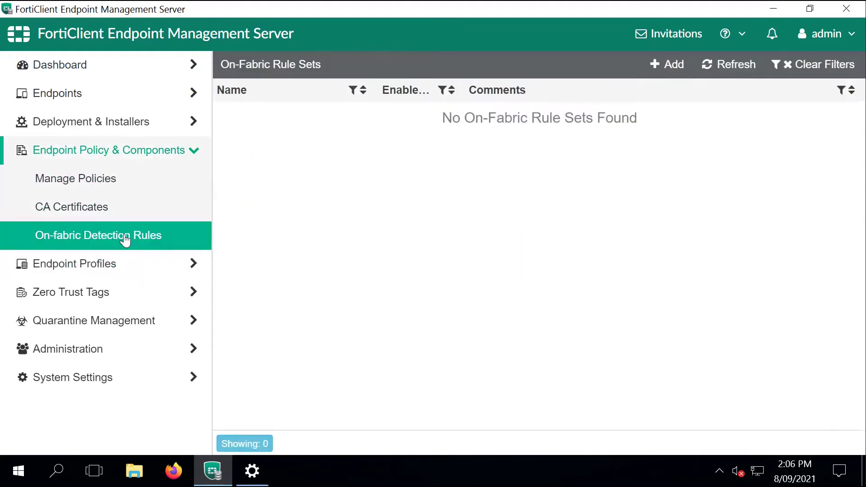
left_click(661, 66)
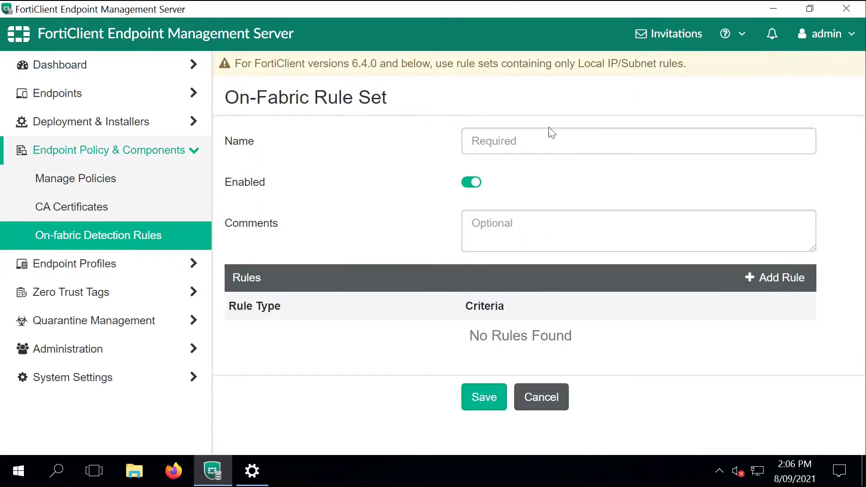
left_click(538, 139)
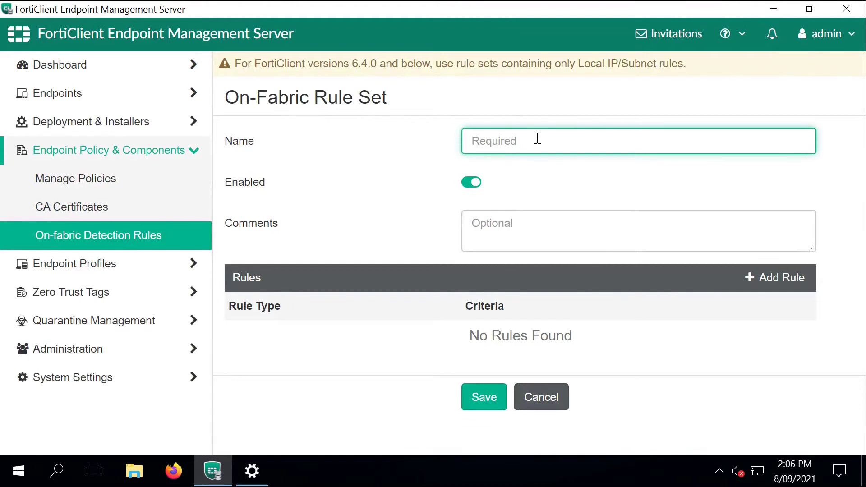
type("ONNET_SUBNETS")
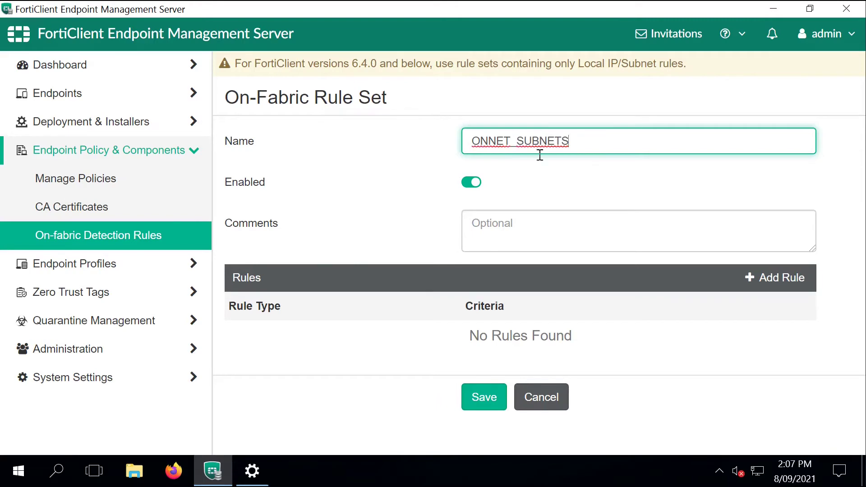
Step: Add a Local IP/Subnet rule for 10.1.2.0/24 and save the rule set
left_click(783, 280)
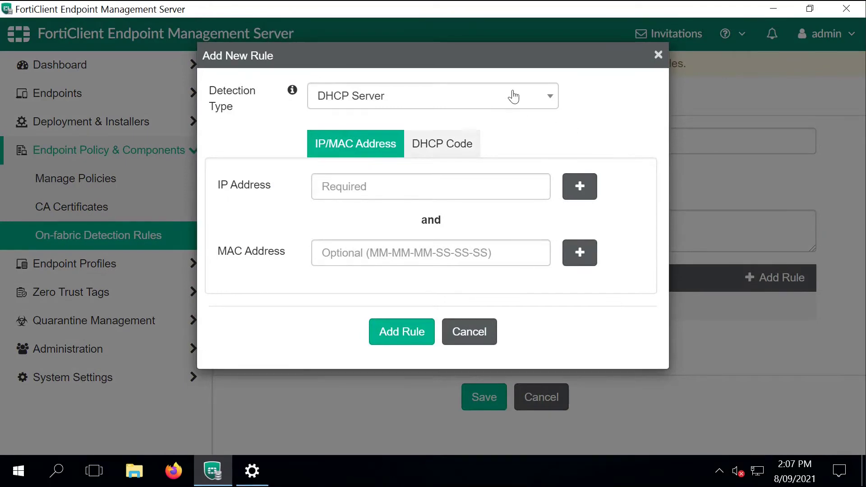
left_click(514, 96)
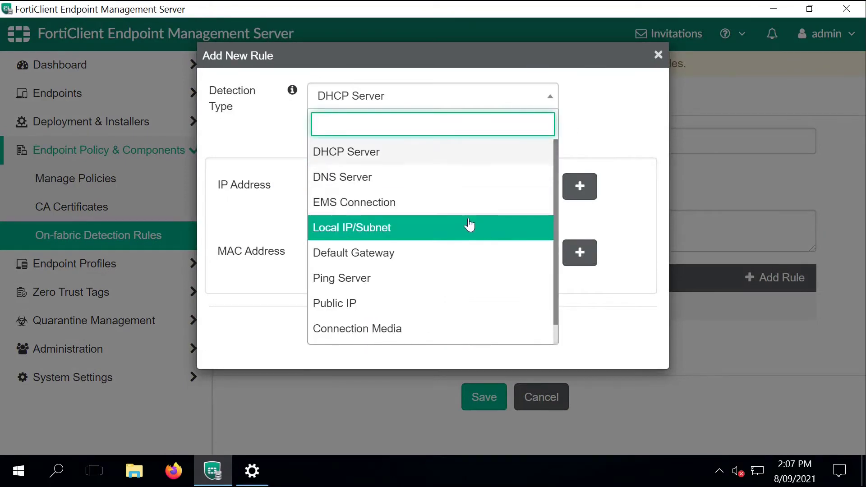
left_click(469, 226)
left_click(422, 137)
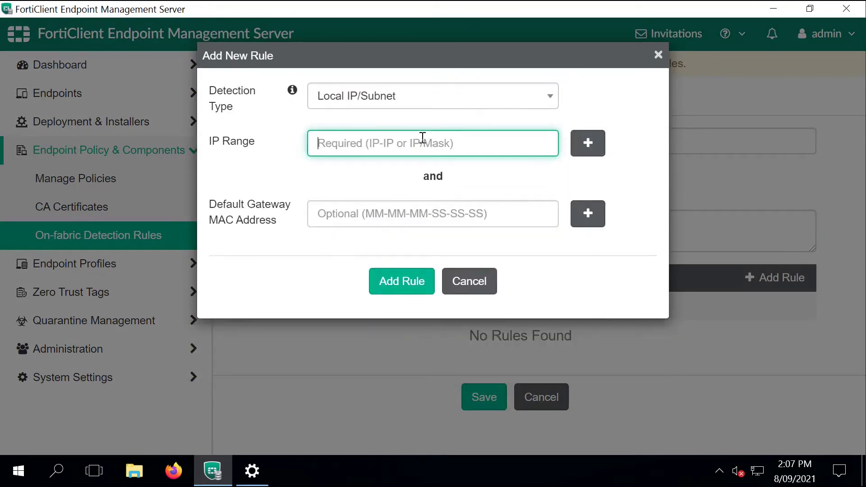
type("10.1.2.0/24")
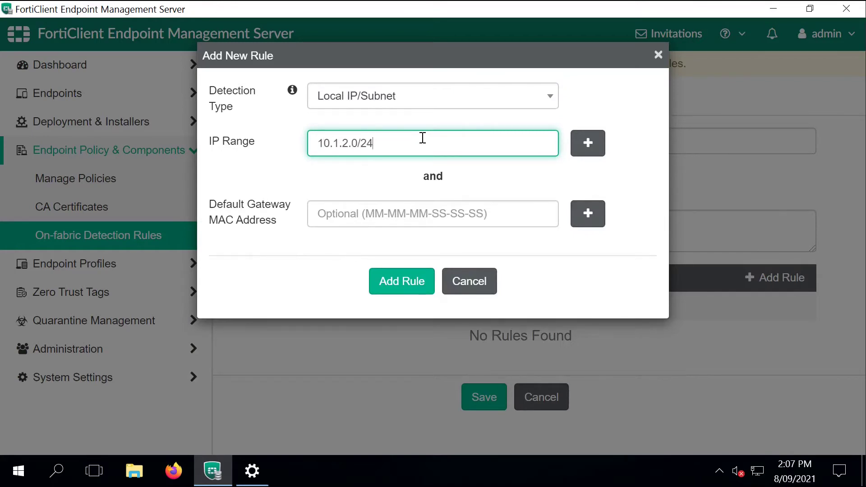
left_click(402, 276)
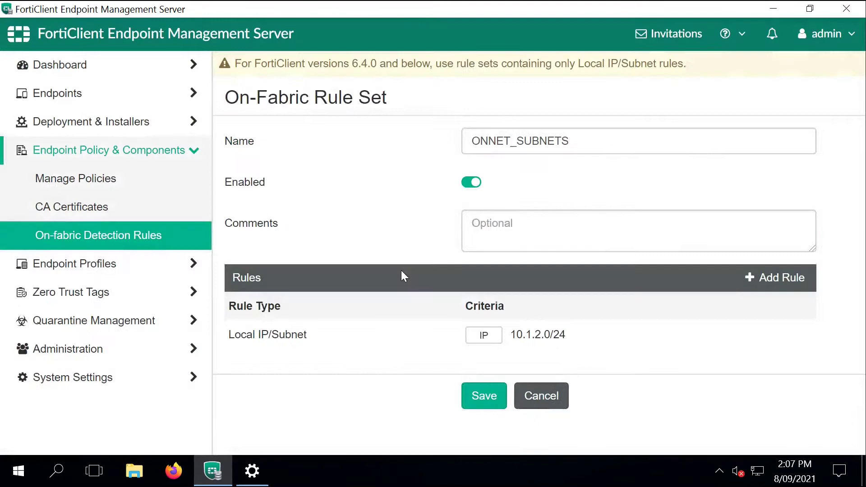
left_click(474, 391)
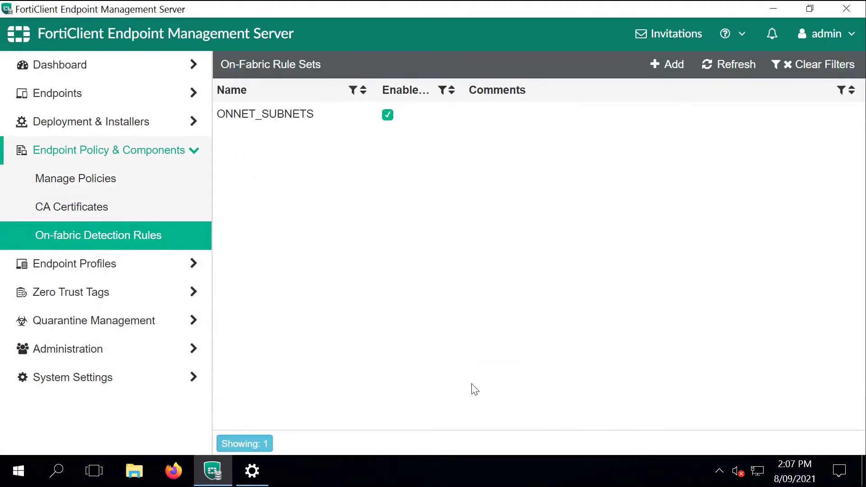
Step: Go to Endpoints > Manage Domains and begin adding a domain connection
left_click(153, 156)
left_click(151, 124)
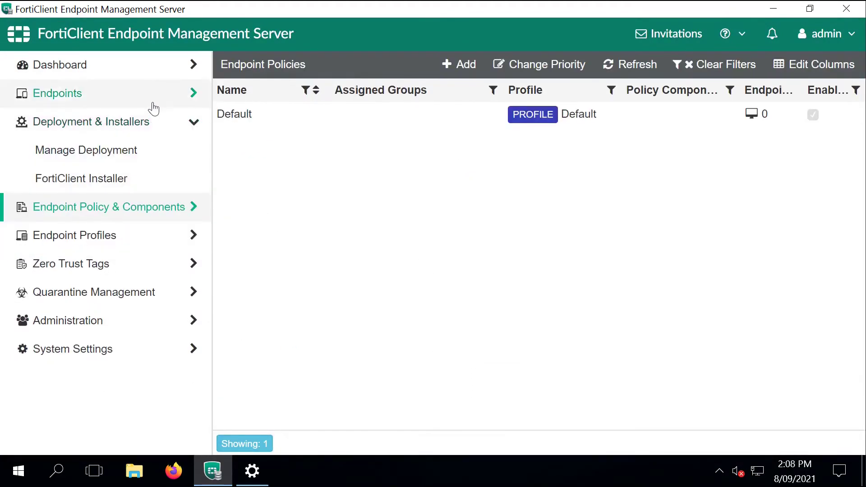
left_click(152, 104)
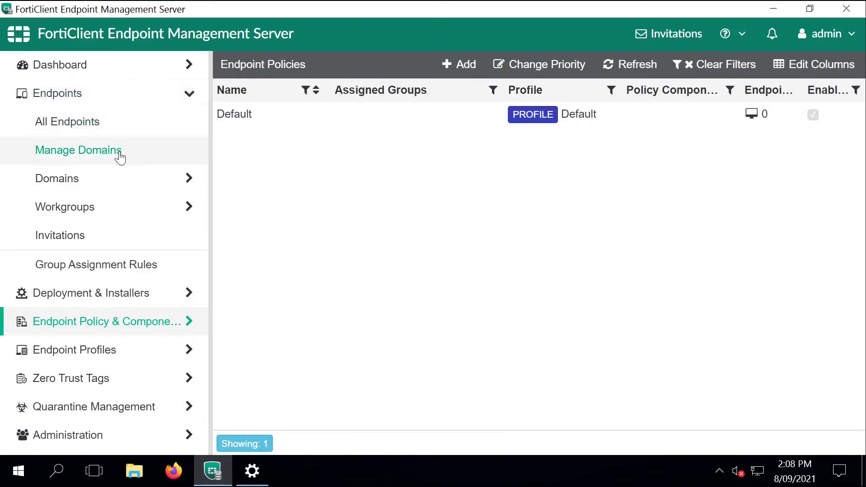
left_click(120, 156)
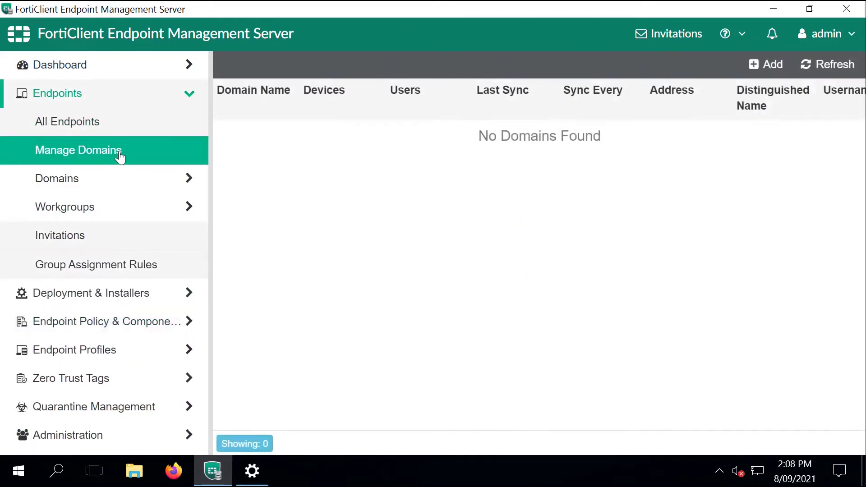
left_click(750, 63)
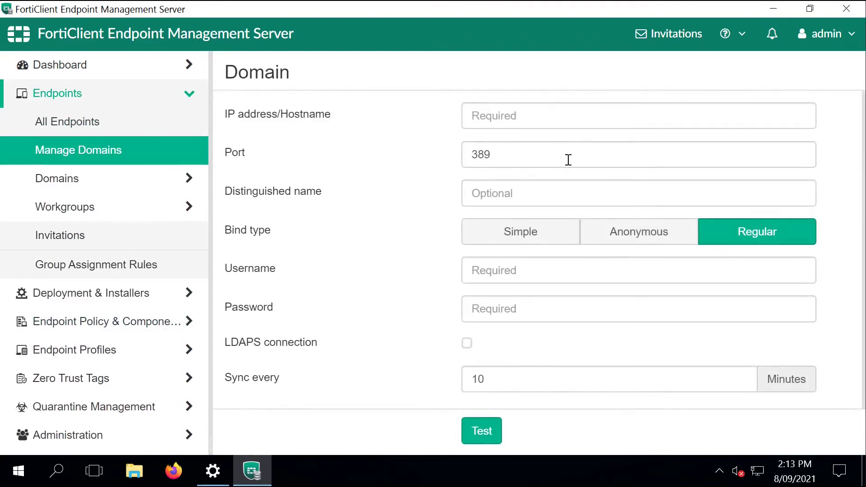
Step: Connect to w2016ad1.fortilab.local with DN DC=fortilab,DC=local and admin credentials, test, and save
left_click(497, 116)
type("w")
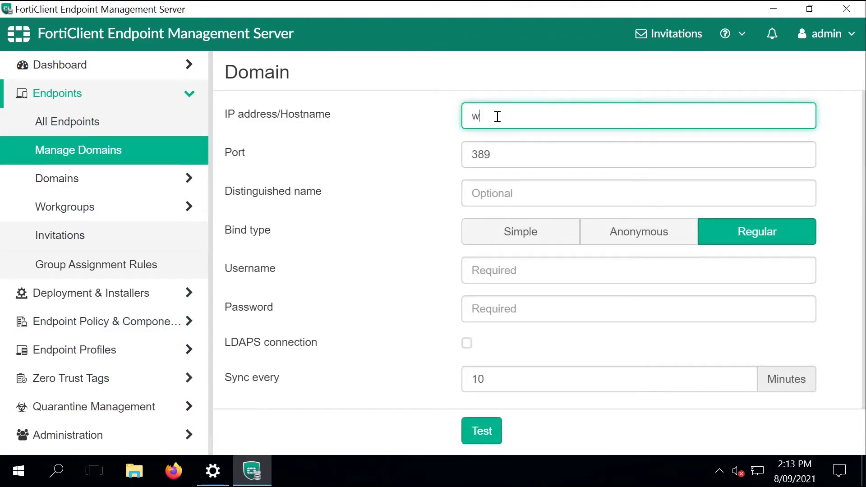
type("2016ad1.fortilab.")
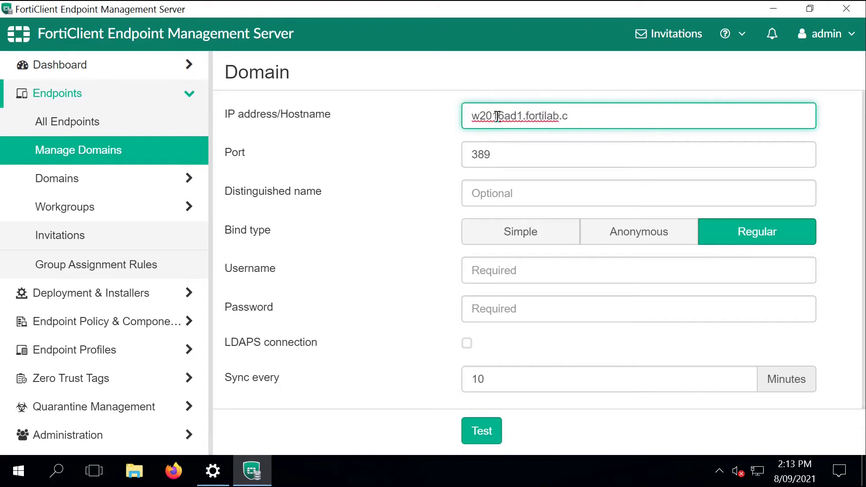
type("local")
key("Tab")
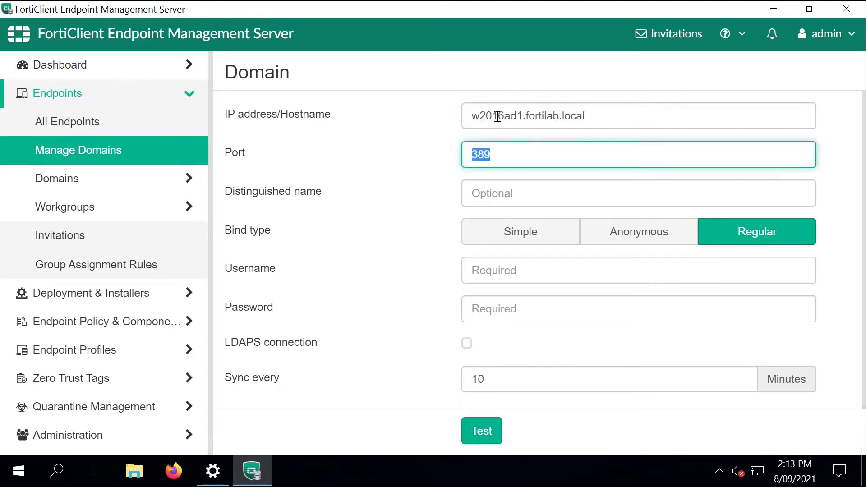
key("Tab")
type("DC")
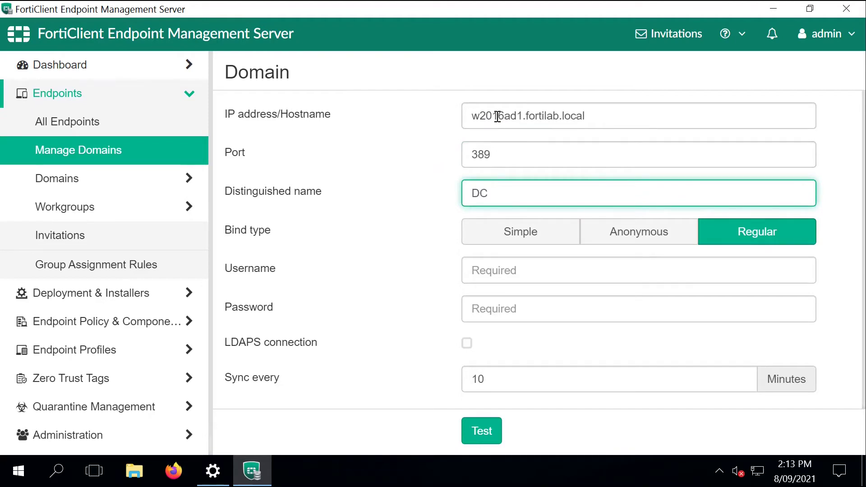
type("=fortilab,DC=local")
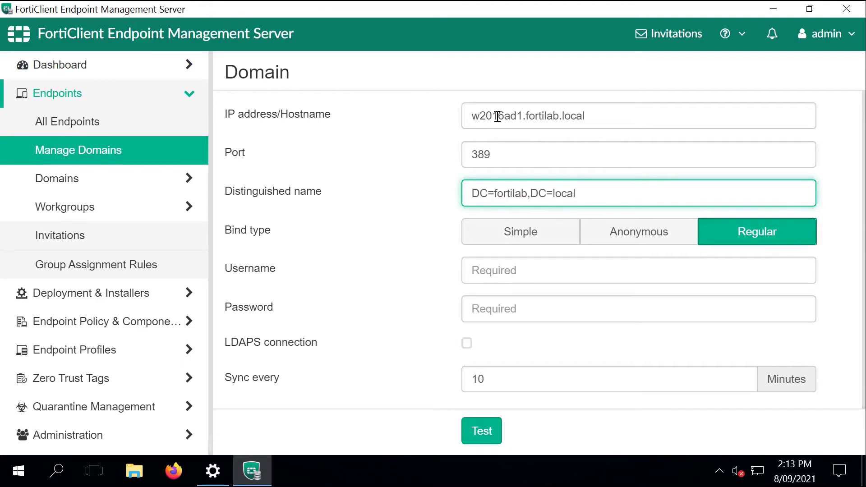
key("Tab")
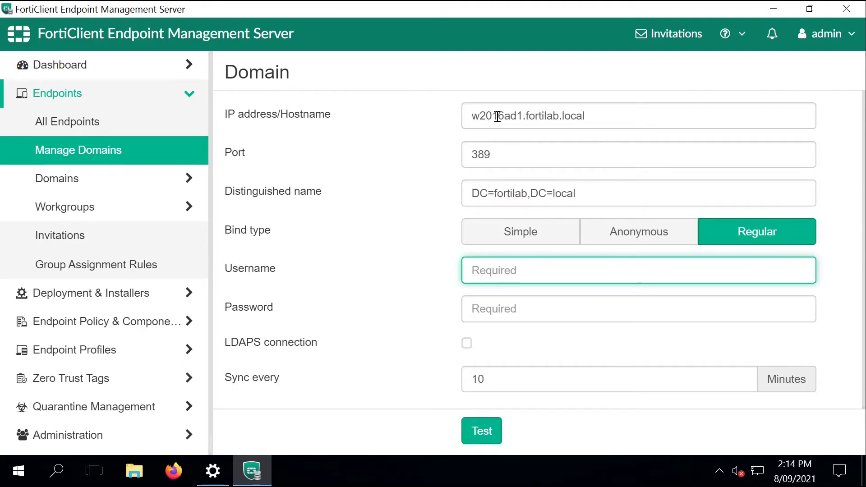
type("Administrator")
key("Tab")
type("F")
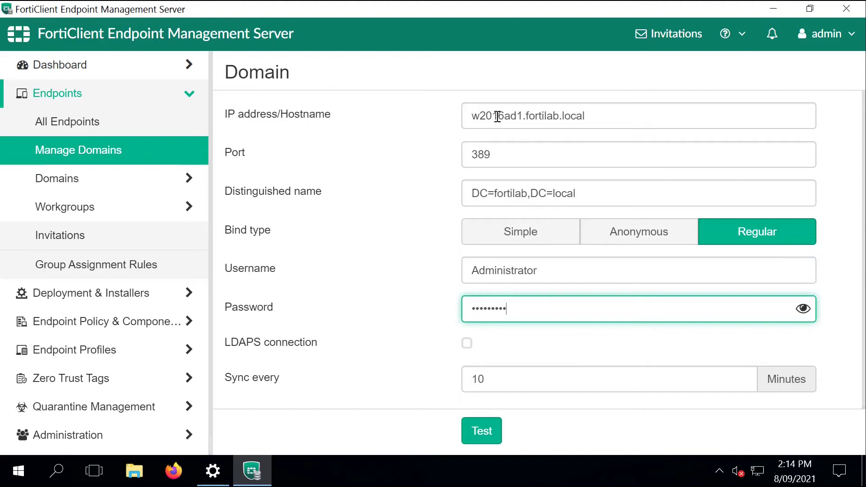
left_click(489, 432)
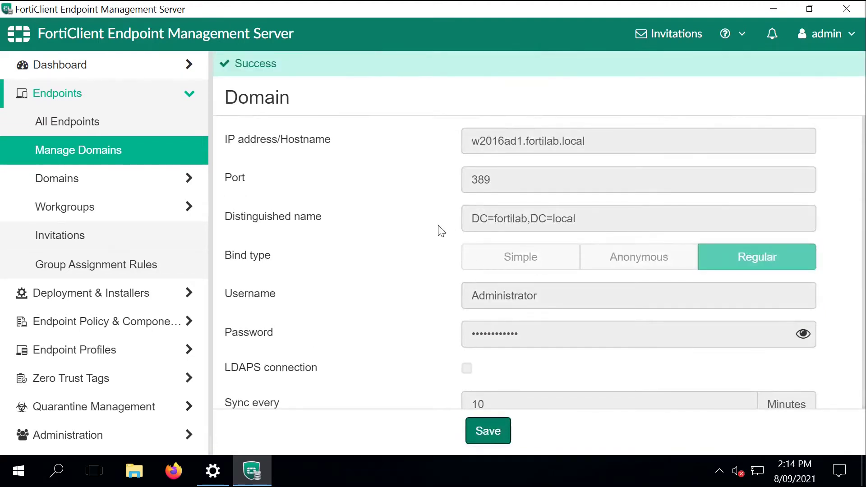
left_click(500, 426)
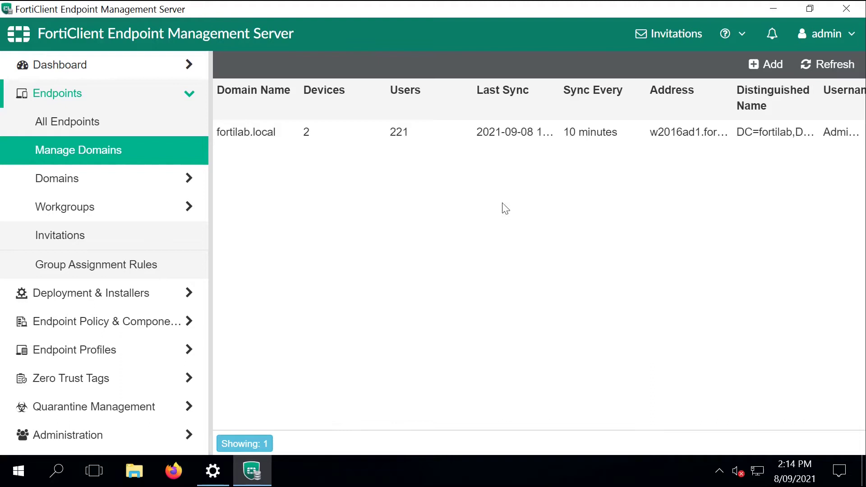
Step: Check CLIENT01 in fortilab.local's Computers unit, then list all endpoints
left_click(49, 177)
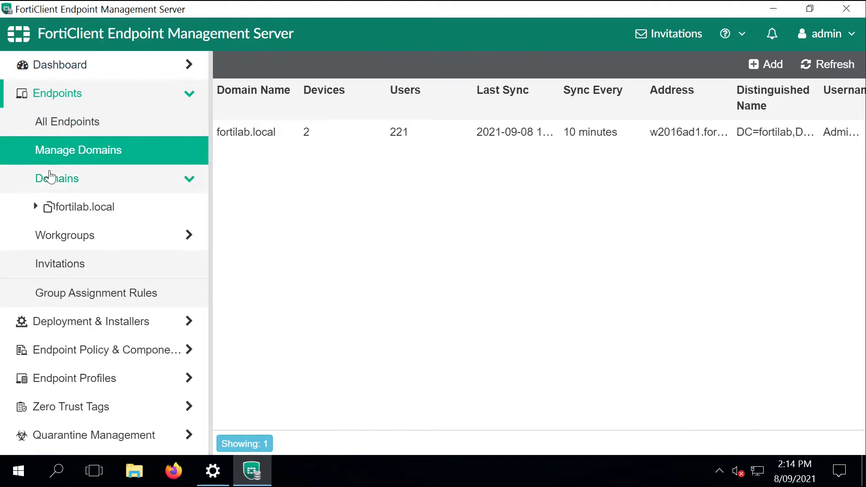
left_click(61, 210)
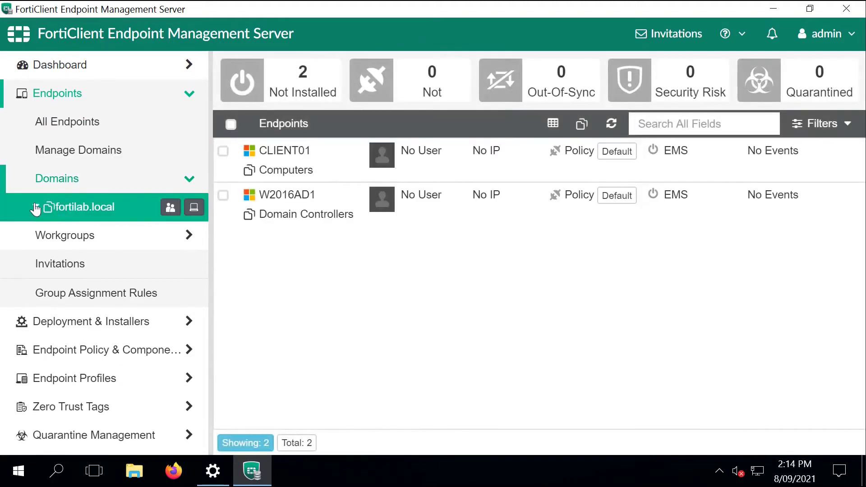
left_click(36, 207)
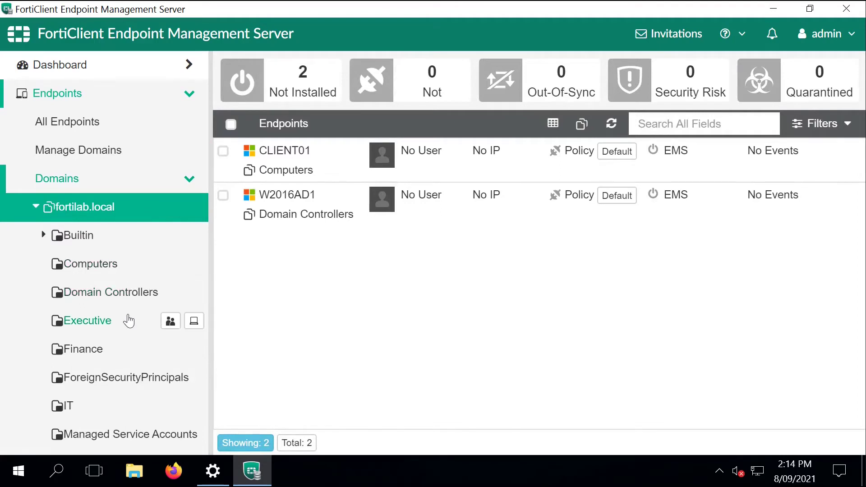
left_click(106, 271)
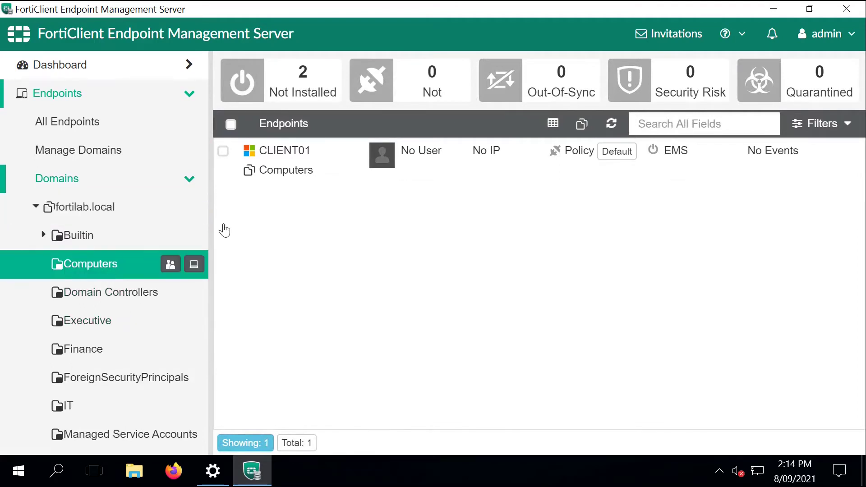
left_click(123, 136)
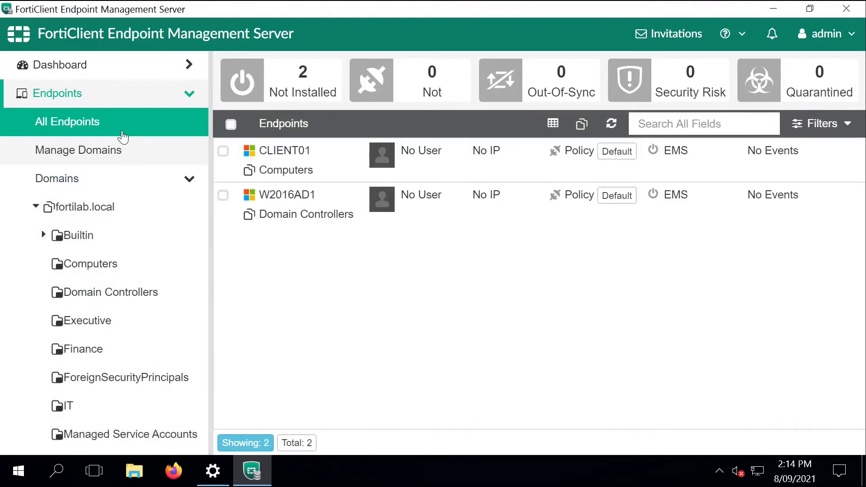
Step: Name the new policy FORTILAB_Policy with ONNET on-fabric and OFFNET off-fabric profiles
left_click(36, 208)
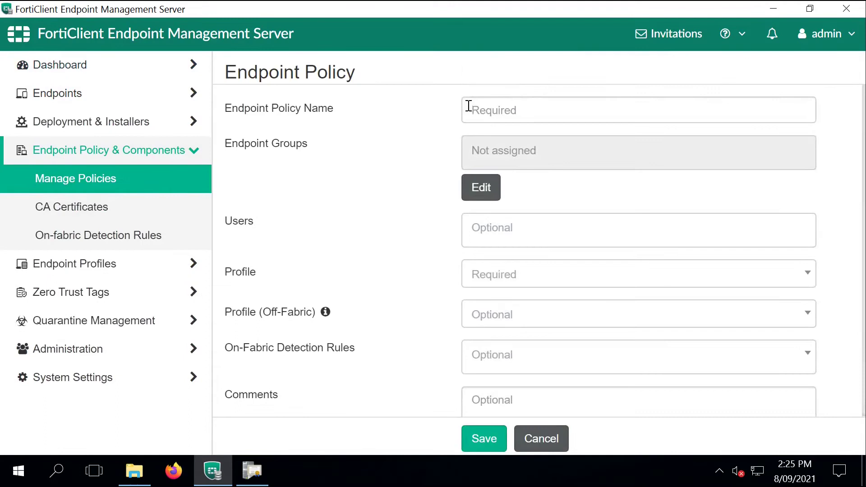
left_click(469, 109)
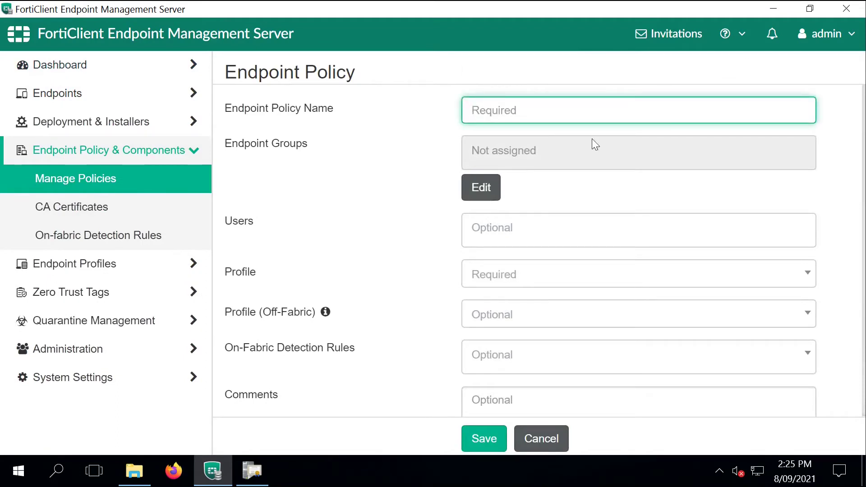
type("FORTILAB_Policy")
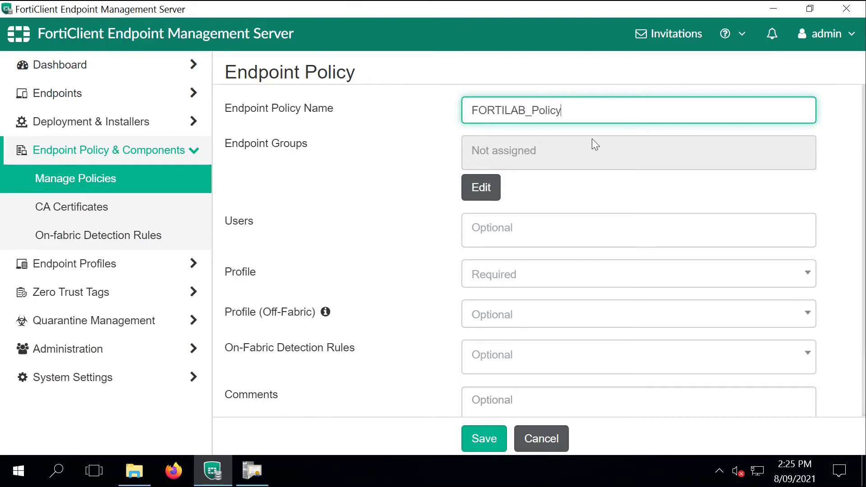
left_click(500, 271)
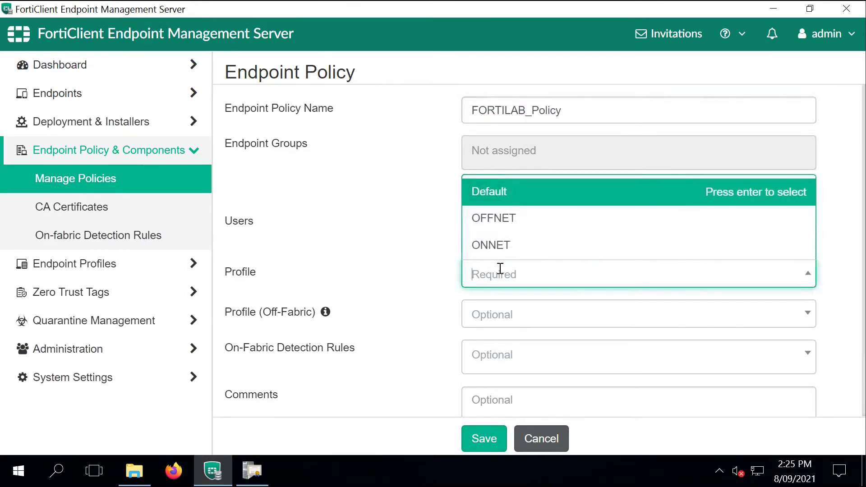
left_click(502, 250)
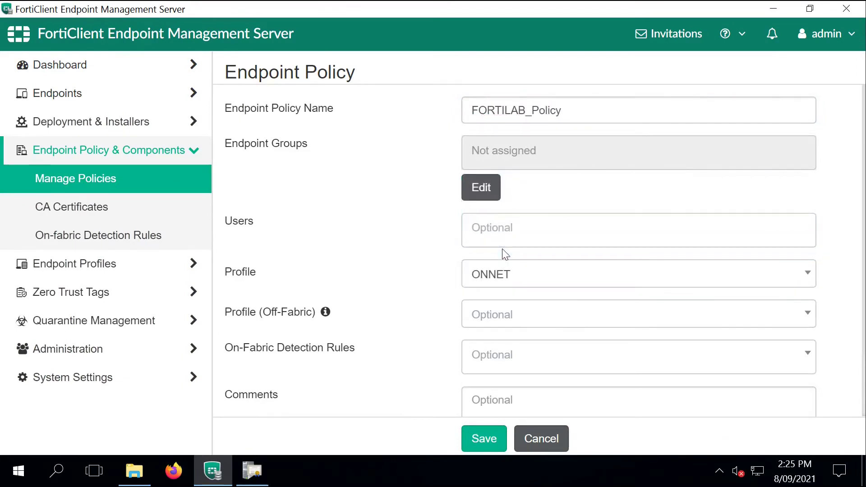
left_click(502, 313)
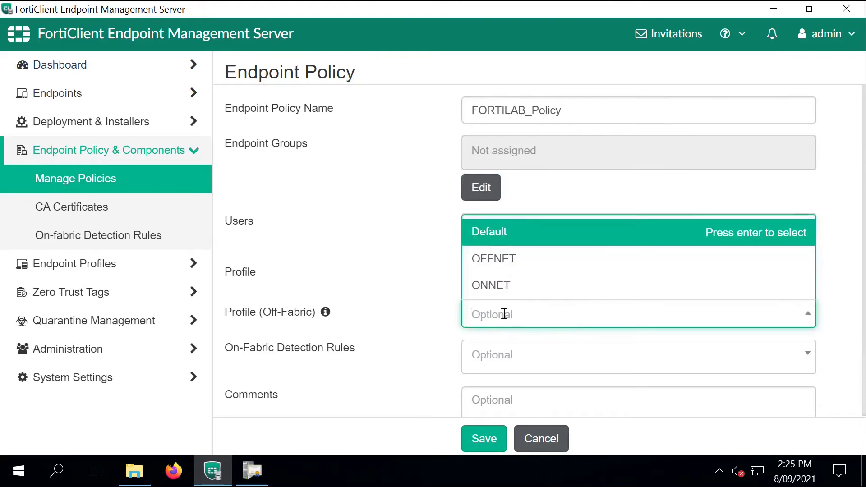
left_click(506, 266)
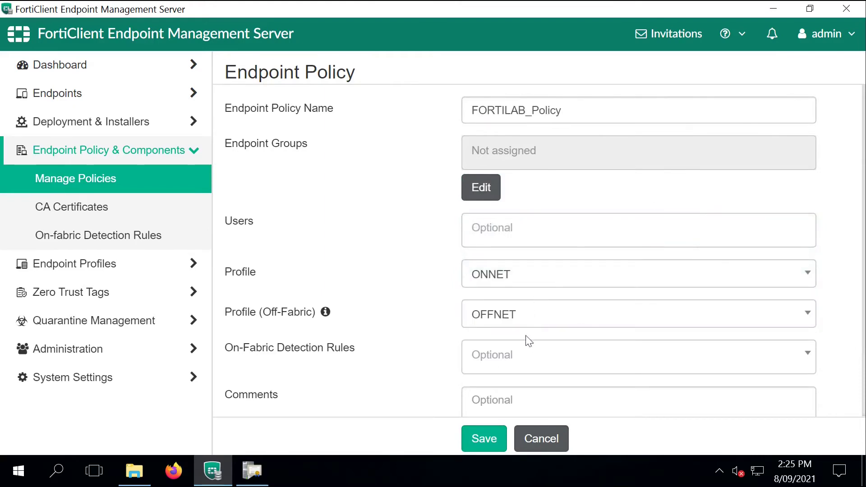
Step: Choose the ONNET_SUBNETS detection rule, assign the Computers group, and save the policy
left_click(522, 356)
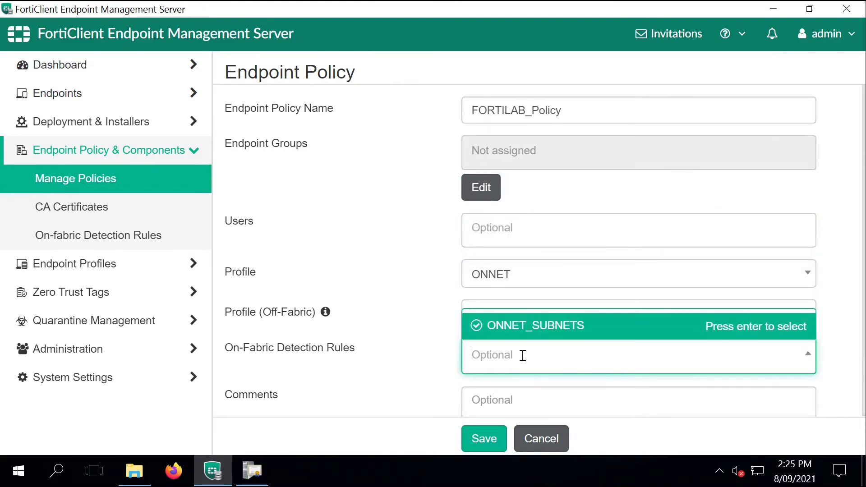
left_click(528, 326)
scroll(861, 316, "down", 2)
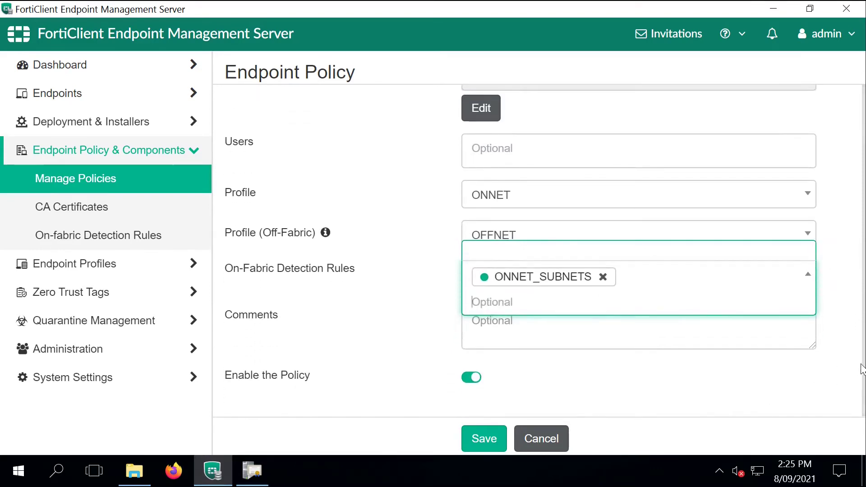
scroll(862, 368, "up", 2)
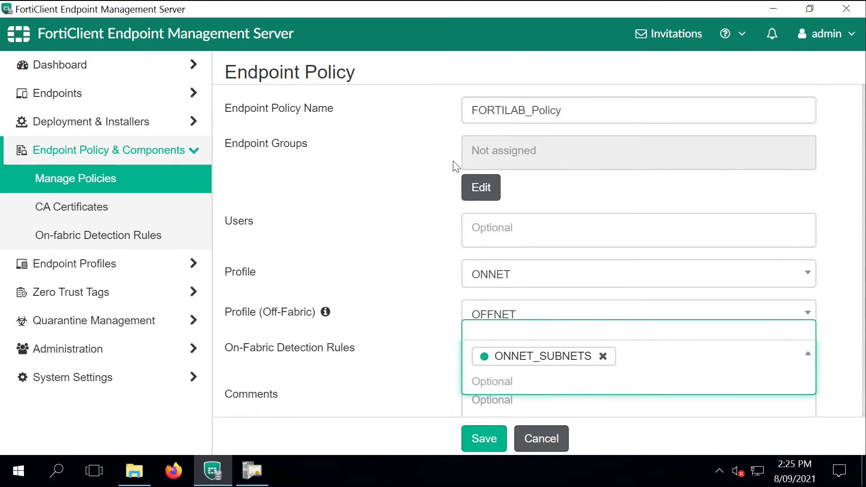
left_click(480, 187)
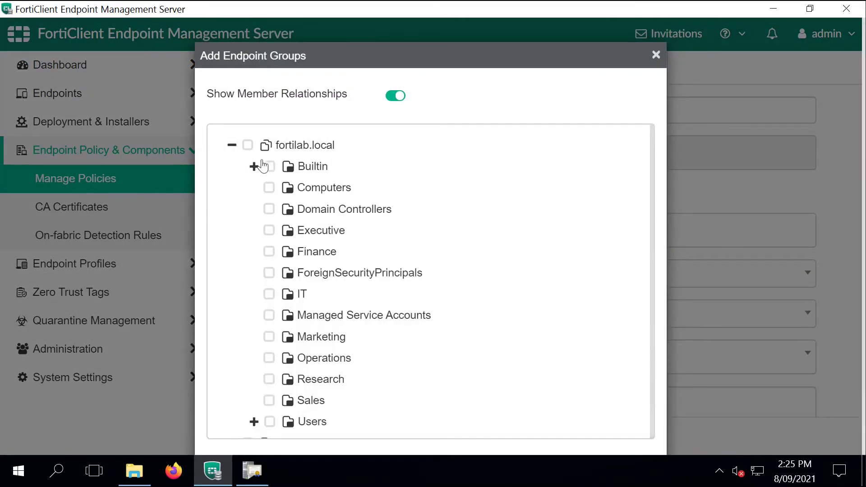
left_click(271, 191)
scroll(790, 250, "down", 2)
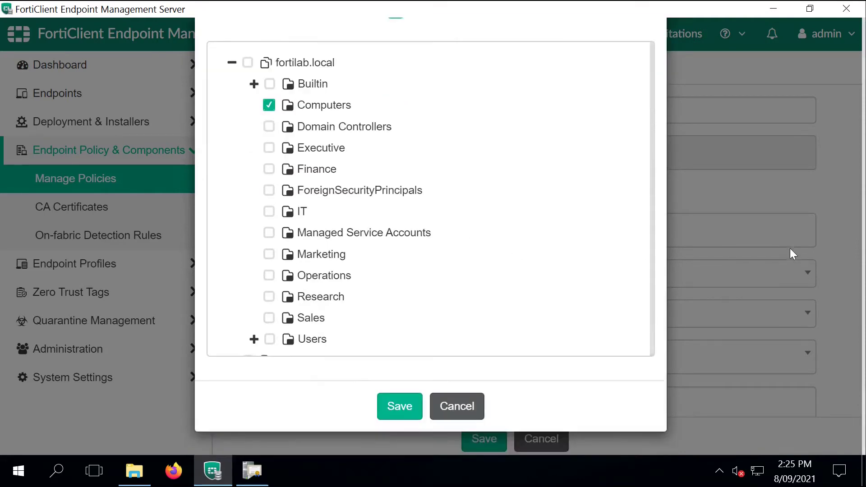
left_click(399, 403)
left_click(481, 439)
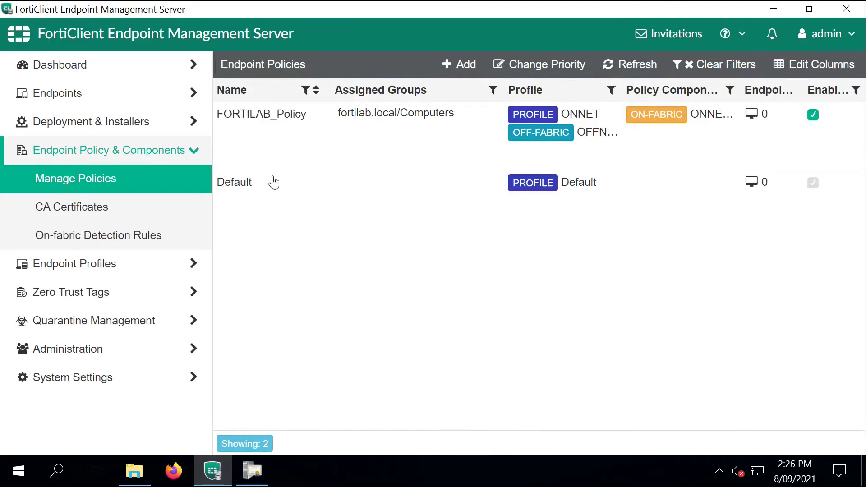
Step: Start a new FortiClient installer kept at the latest patch and name it FCT_701
left_click(176, 132)
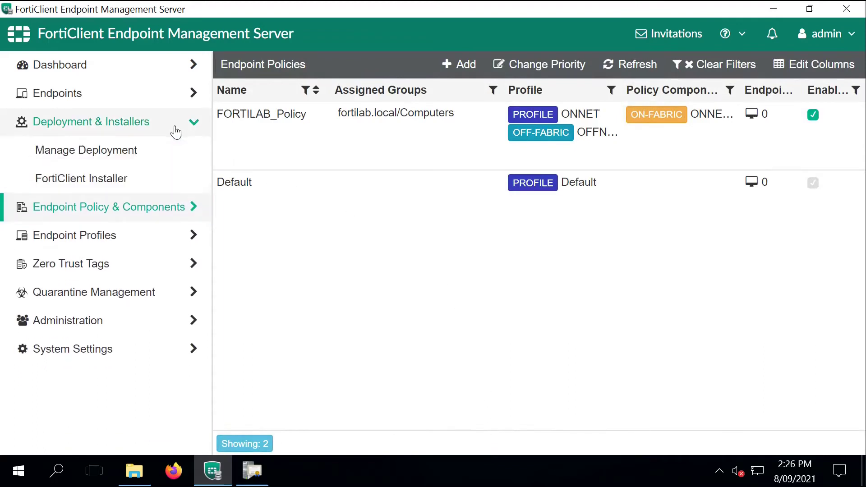
left_click(139, 179)
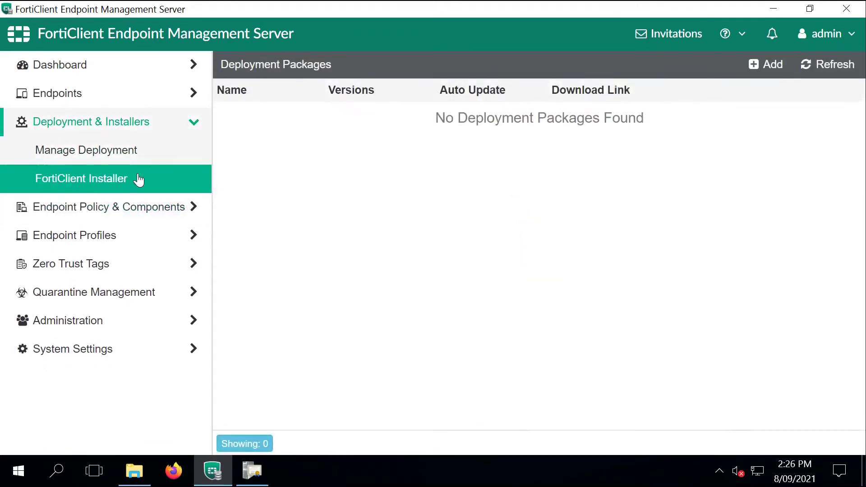
left_click(771, 71)
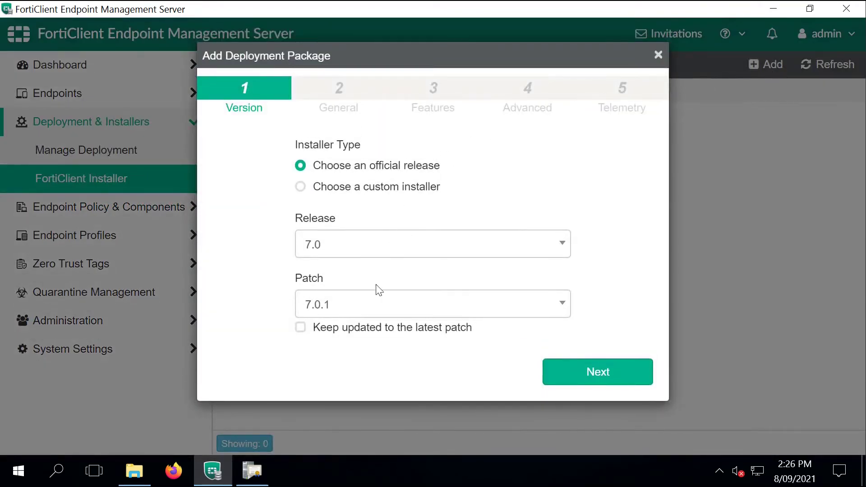
left_click(377, 330)
left_click(582, 380)
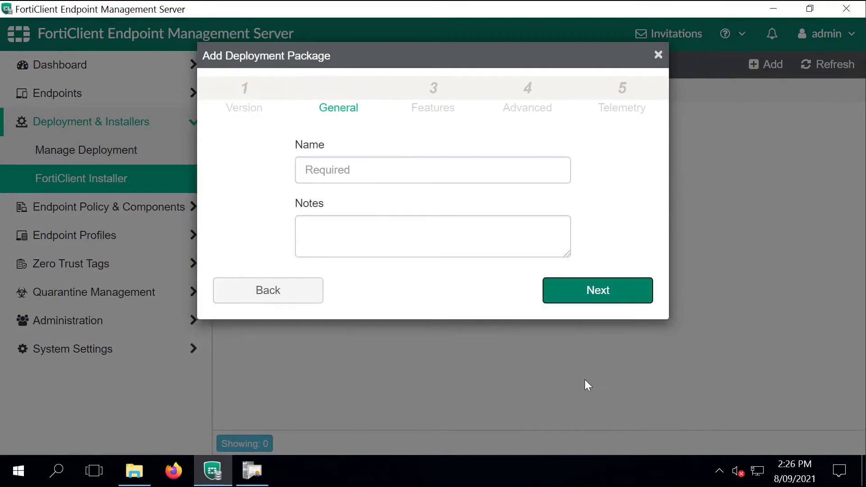
left_click(416, 164)
type("FCT_701")
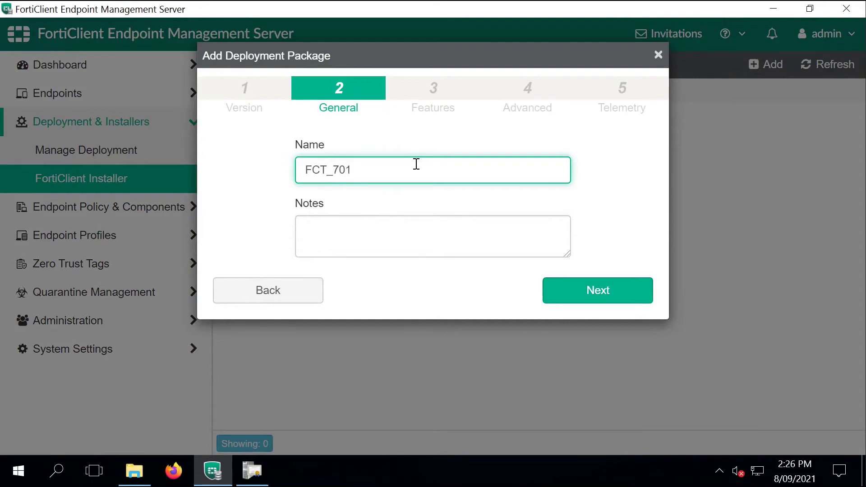
left_click(566, 299)
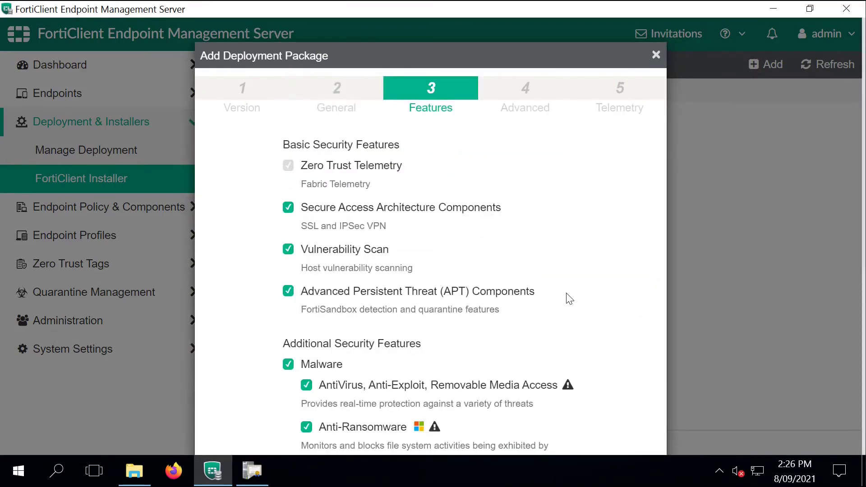
Step: Keep default features, add desktop and start menu shortcuts, and finish the package
scroll(564, 293, "down", 6)
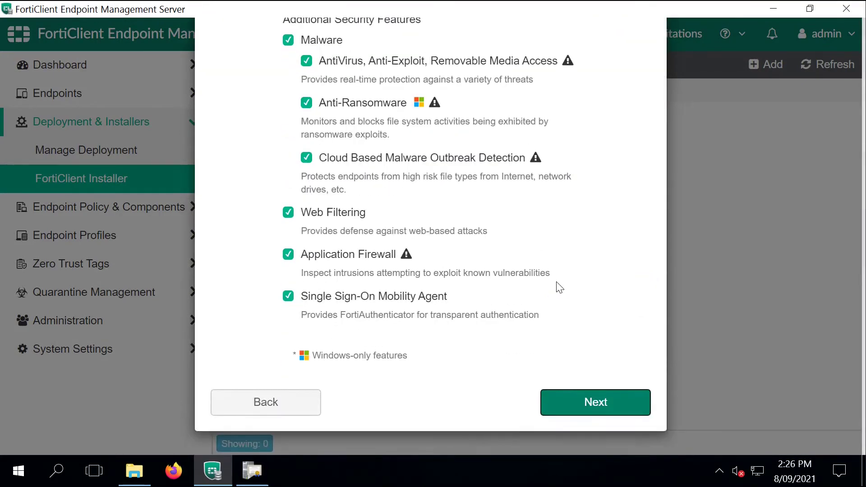
left_click(582, 400)
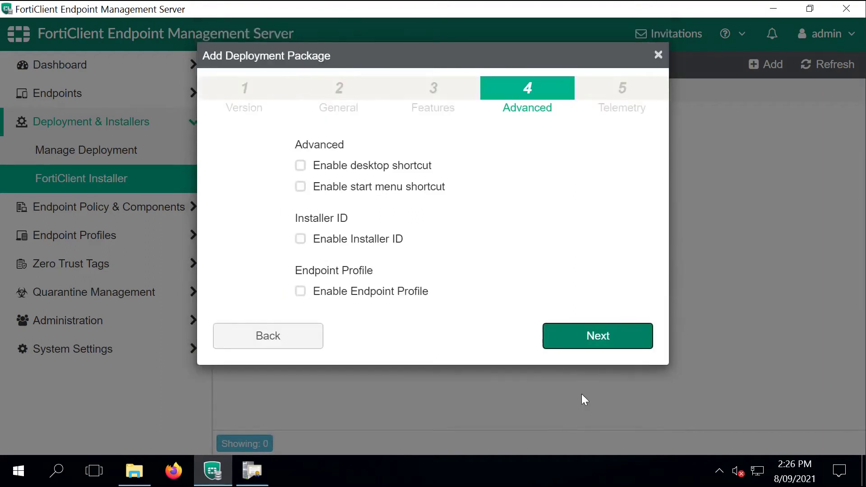
left_click(404, 170)
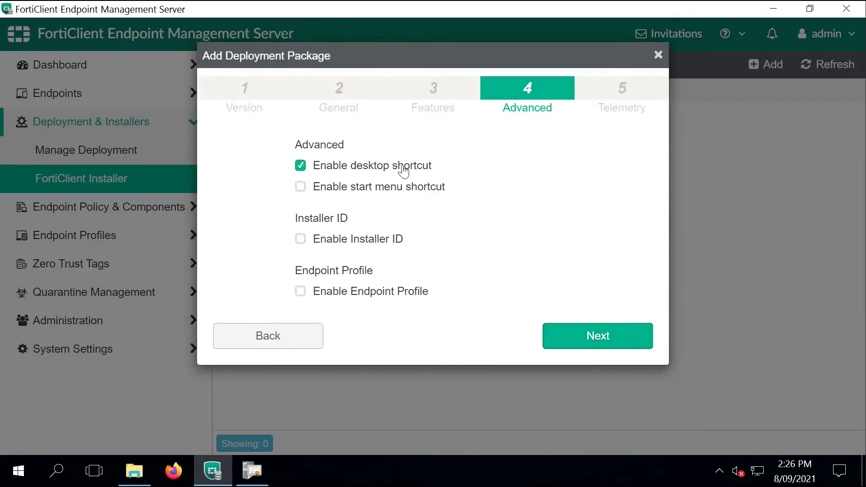
left_click(426, 189)
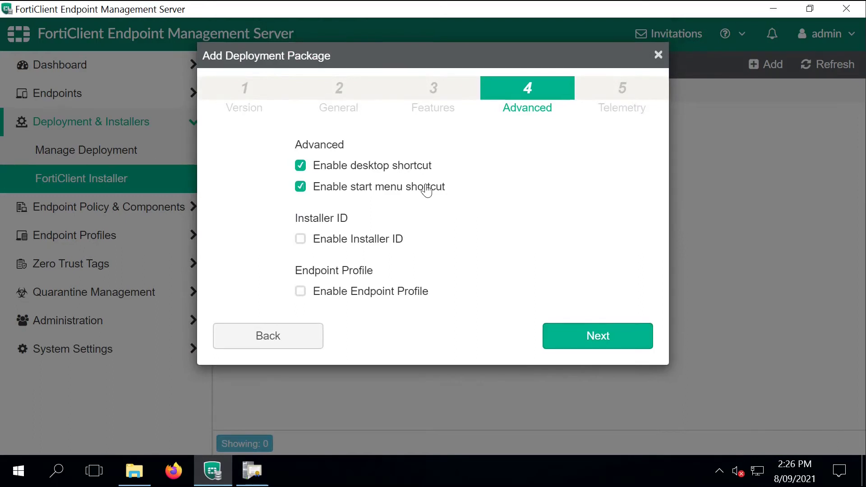
left_click(581, 336)
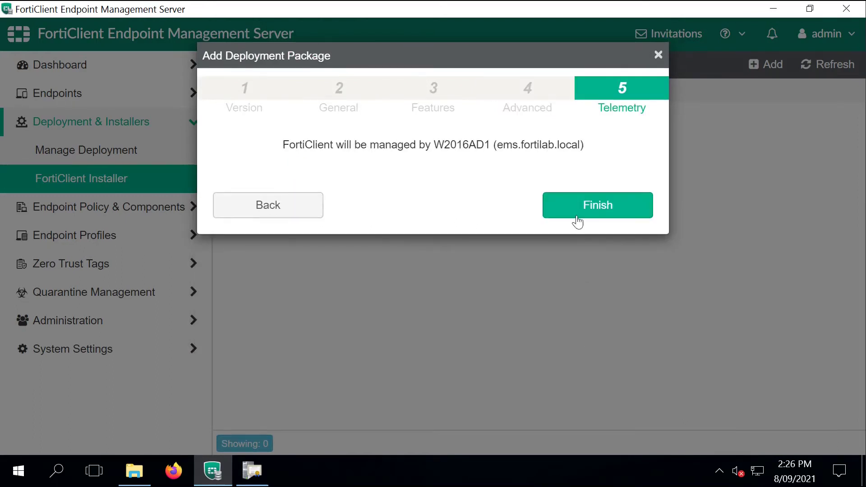
left_click(577, 213)
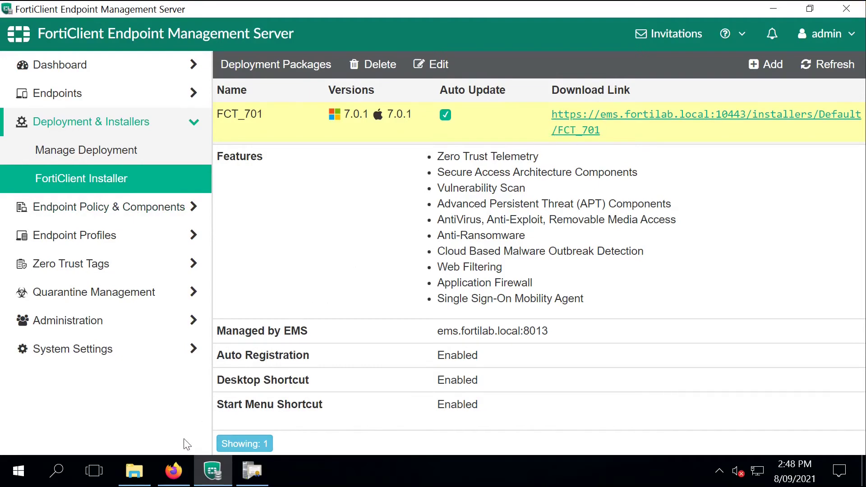
left_click(174, 471)
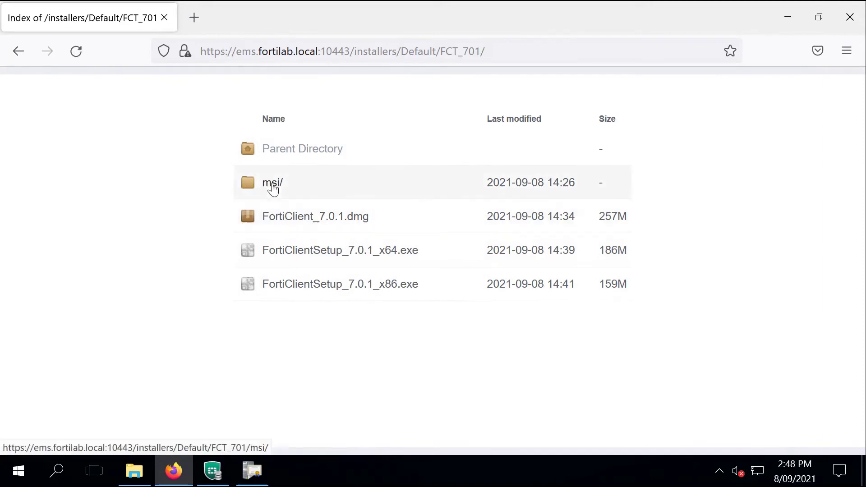
left_click(273, 185)
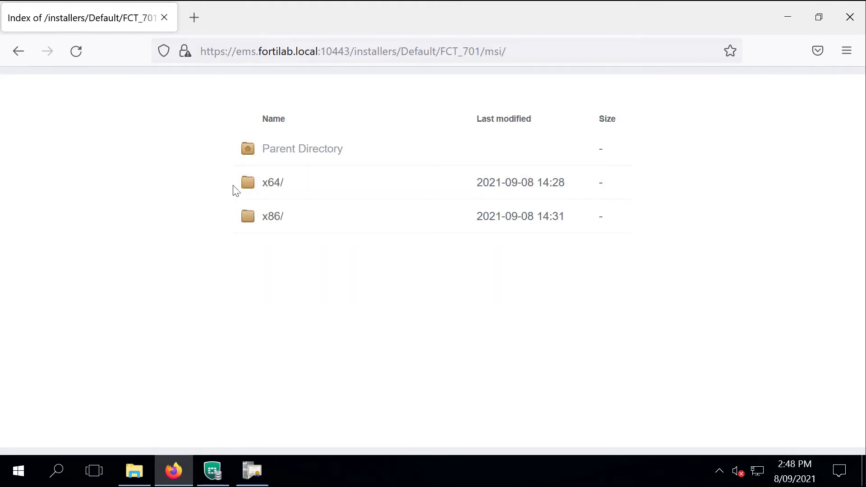
left_click(267, 184)
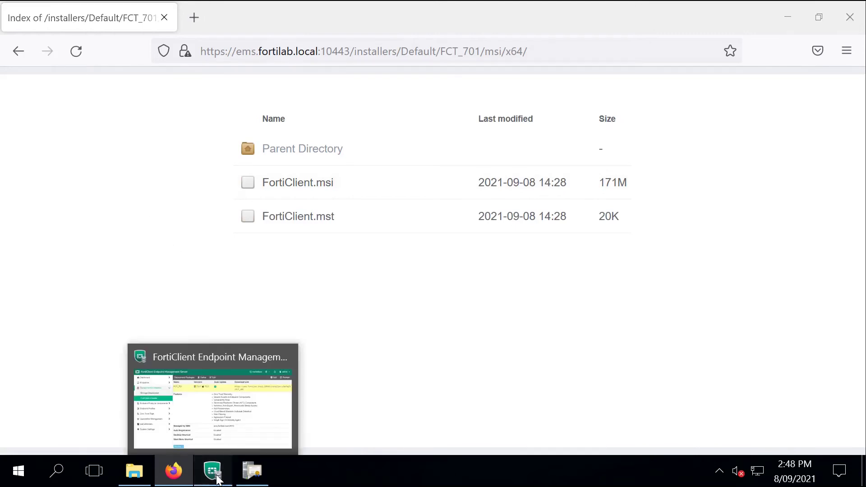
left_click(216, 474)
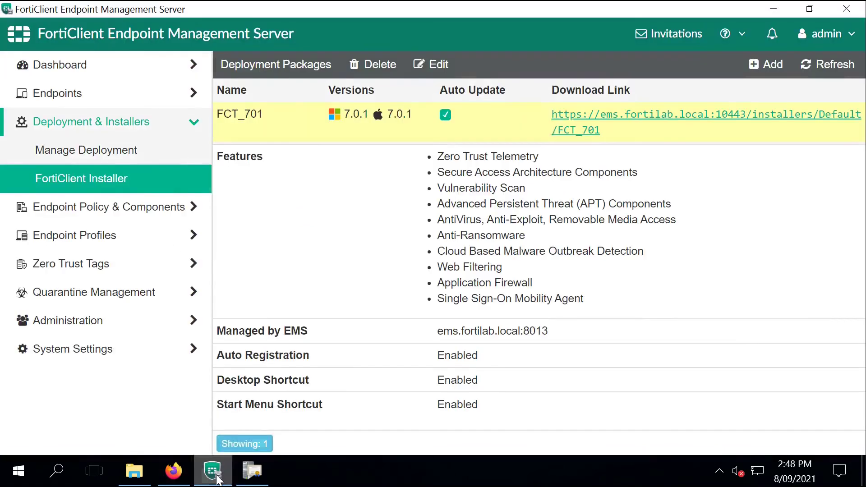
Step: Create deployment FORTILAB_Deployment and target the fortilab.local/Computers group
left_click(153, 158)
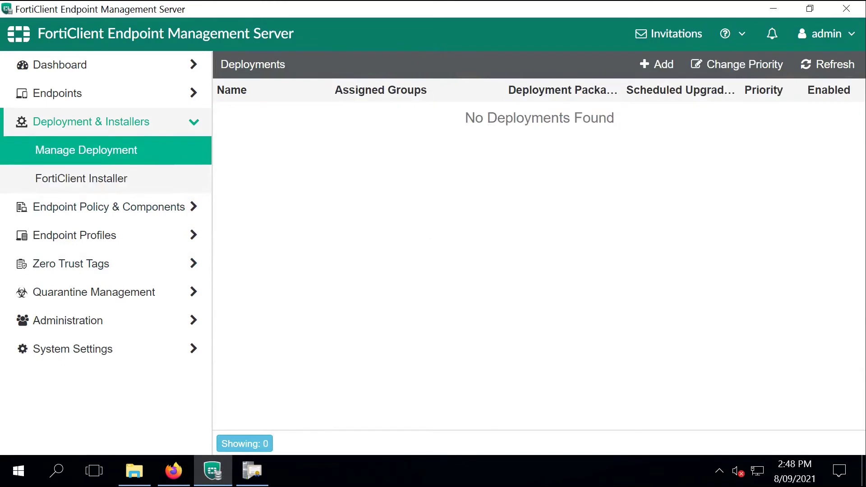
left_click(646, 62)
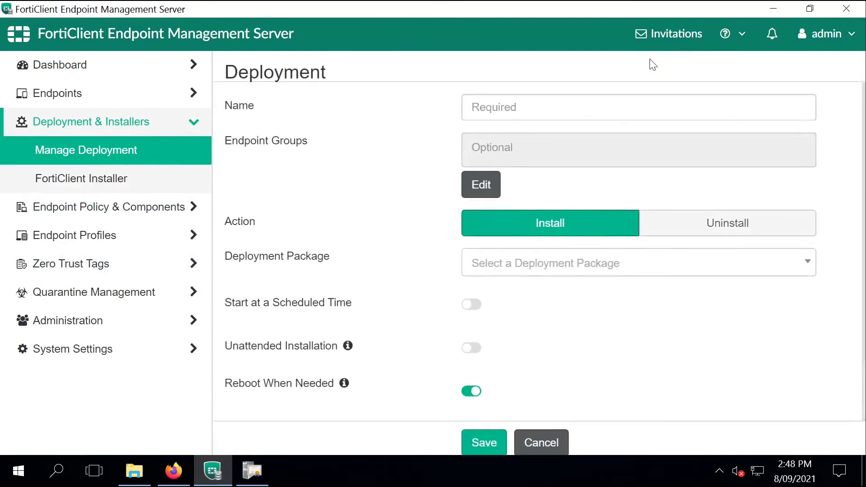
left_click(556, 102)
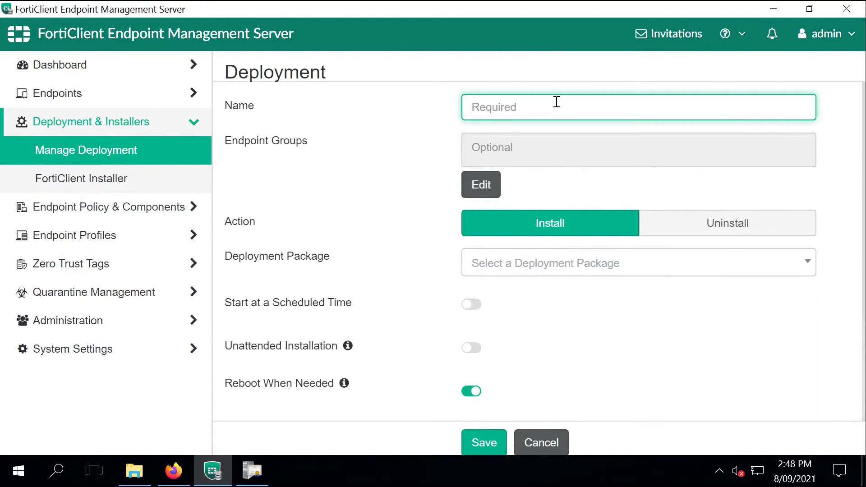
type("FORTILAB_Depl")
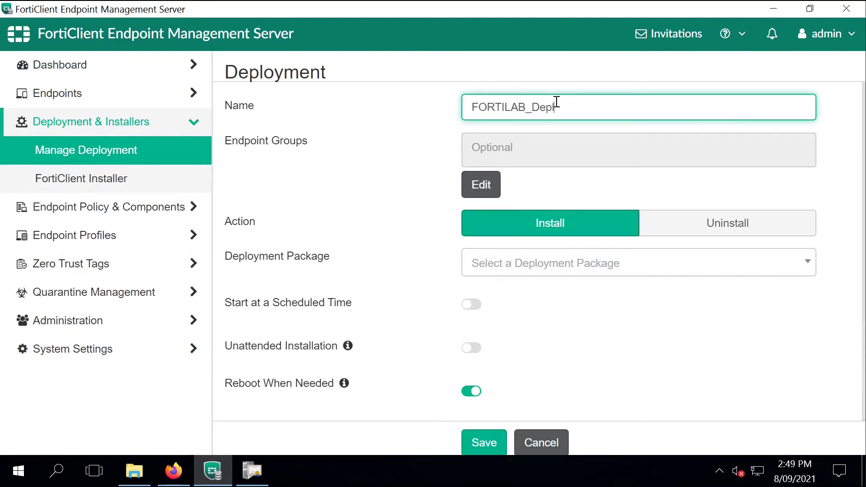
type("oyment")
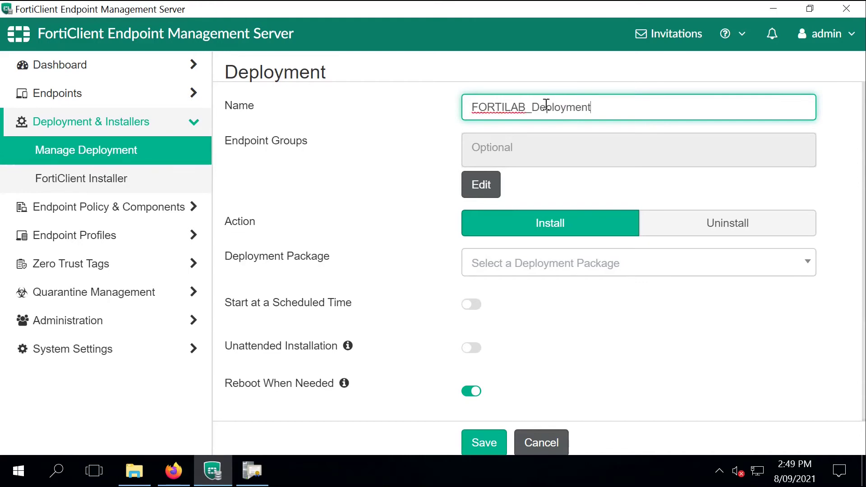
left_click(479, 181)
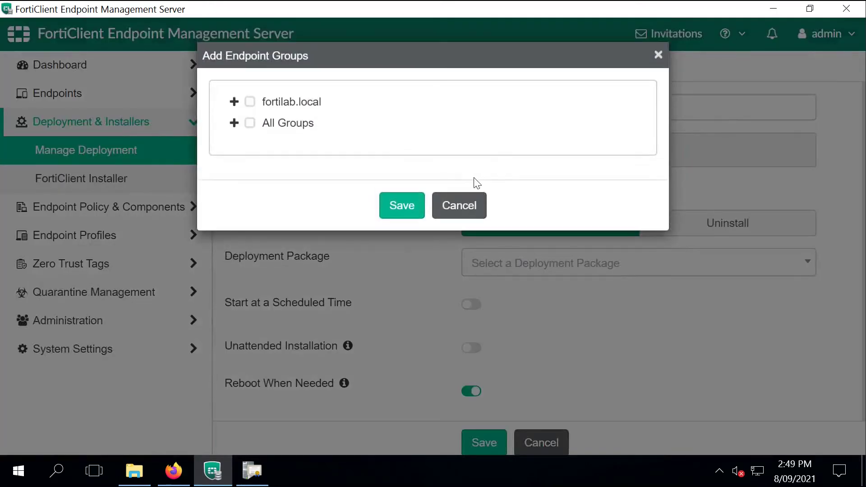
left_click(235, 103)
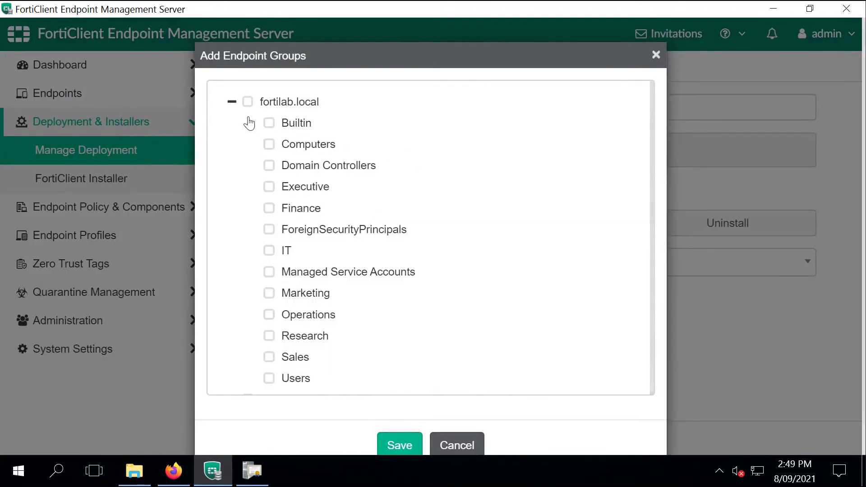
left_click(269, 144)
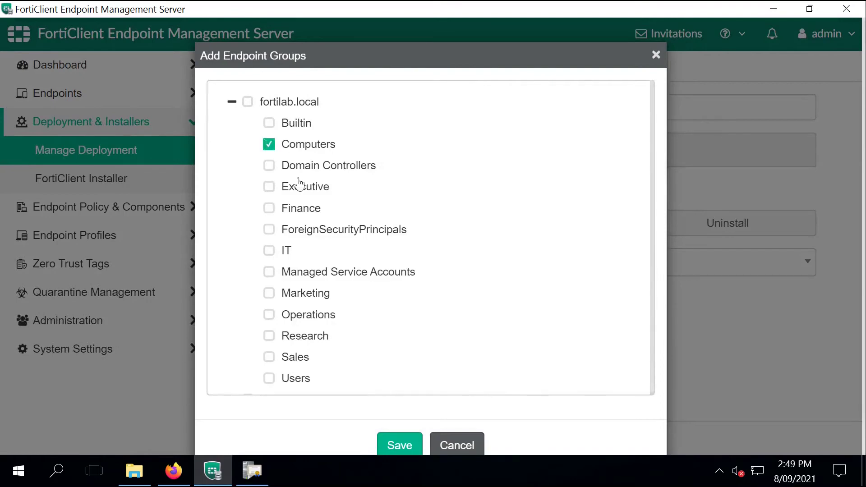
left_click(405, 443)
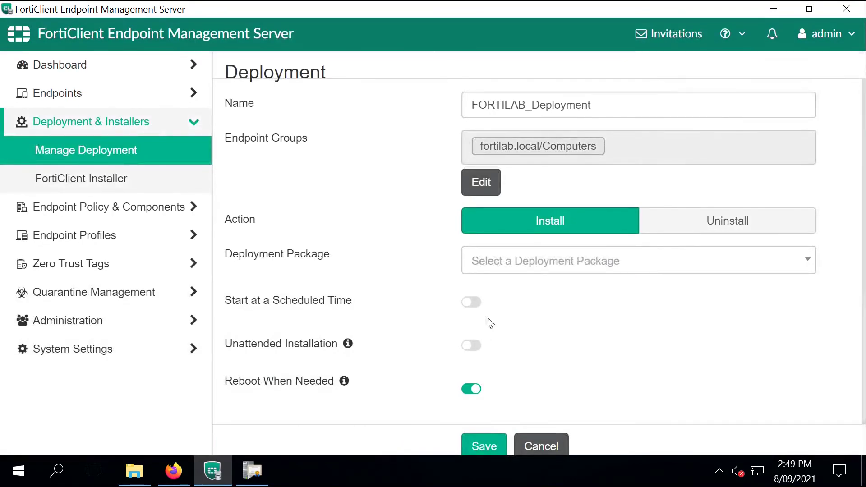
Step: Choose package FCT_701, enable unattended install with the domain administrator's credentials, and save
left_click(508, 265)
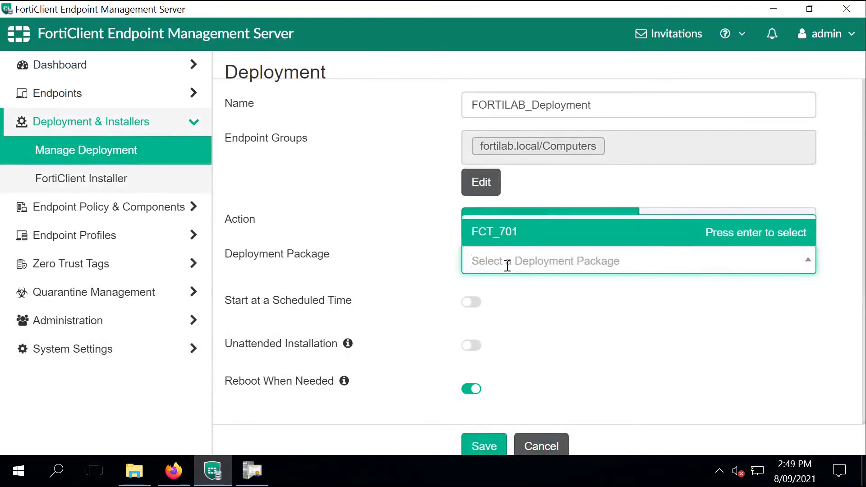
left_click(508, 232)
scroll(718, 298, "down", 2)
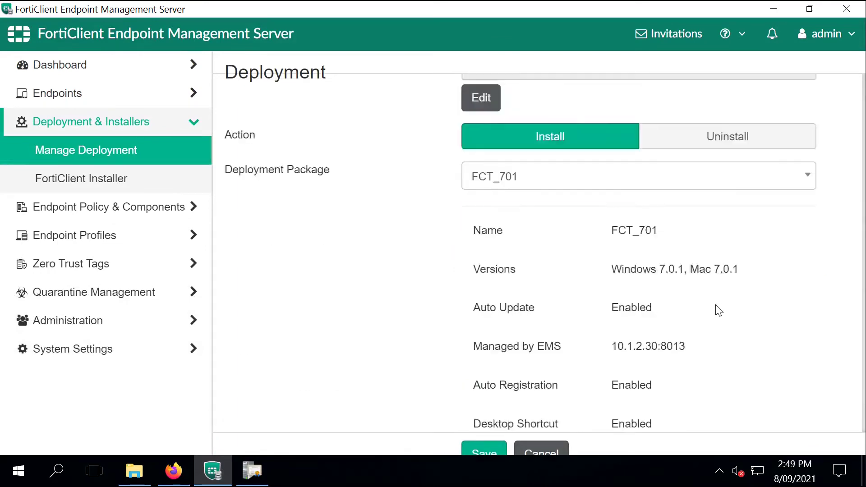
scroll(718, 310, "down", 5)
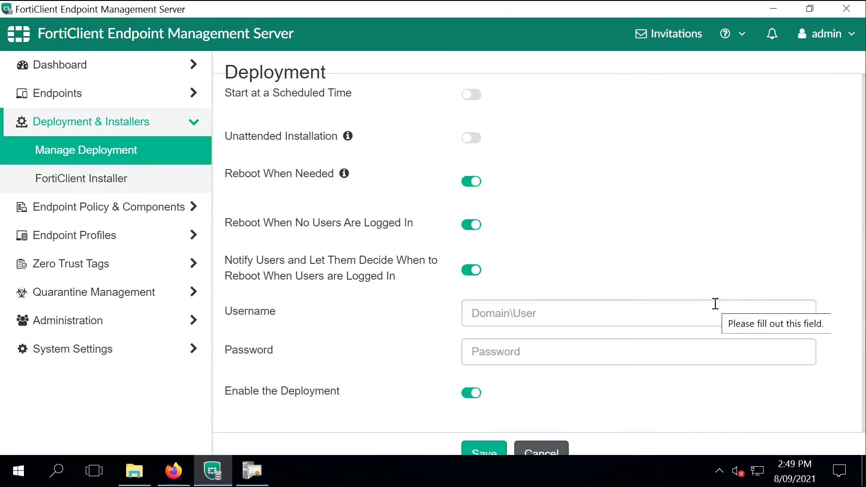
left_click(470, 138)
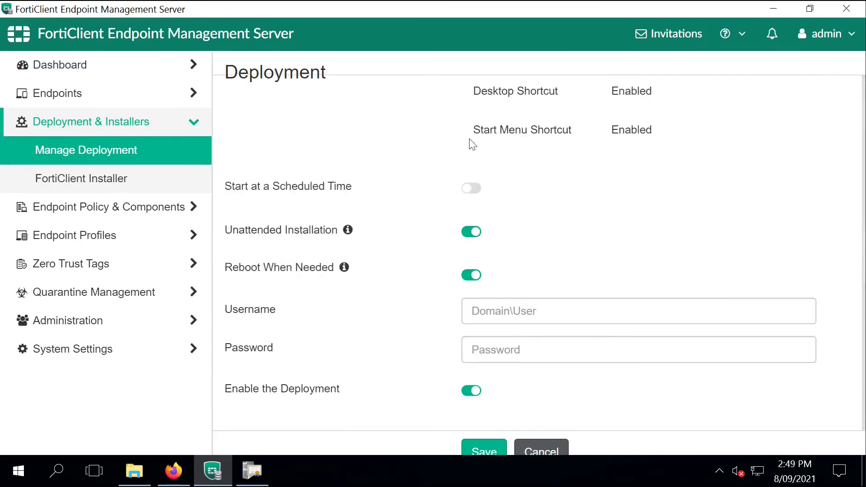
left_click(508, 315)
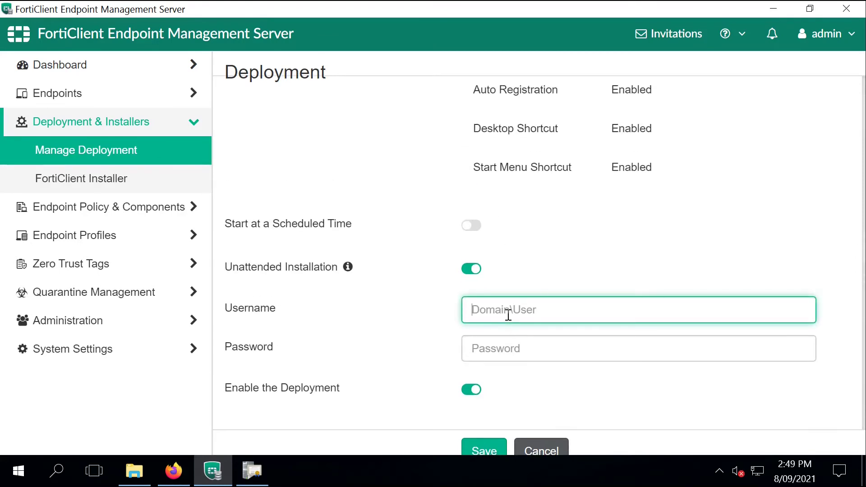
type("FORTILAB\\")
type("A")
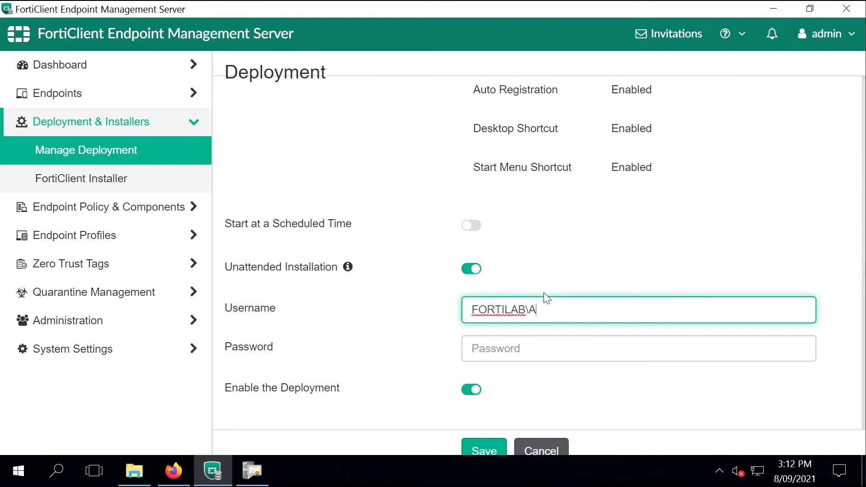
type("dministrator")
key("Tab")
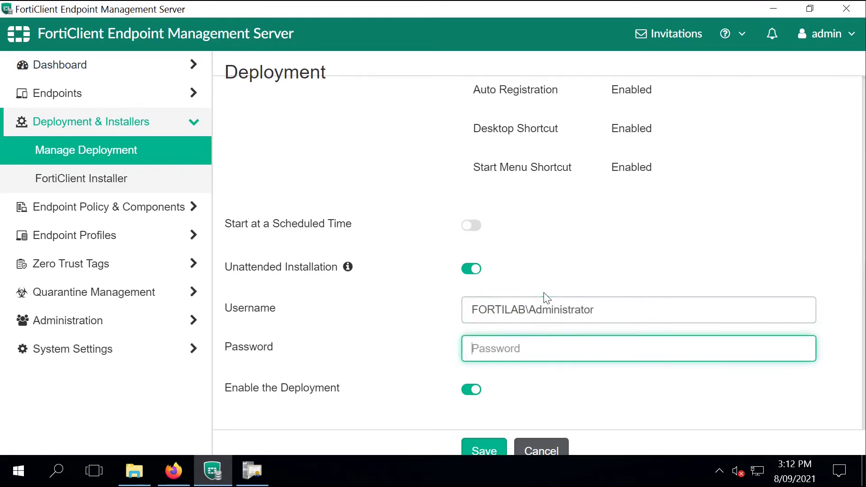
type("***********")
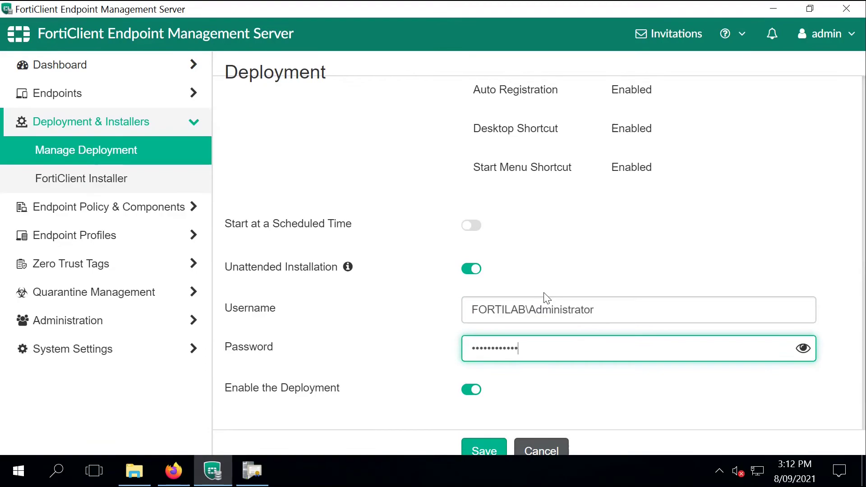
left_click(471, 451)
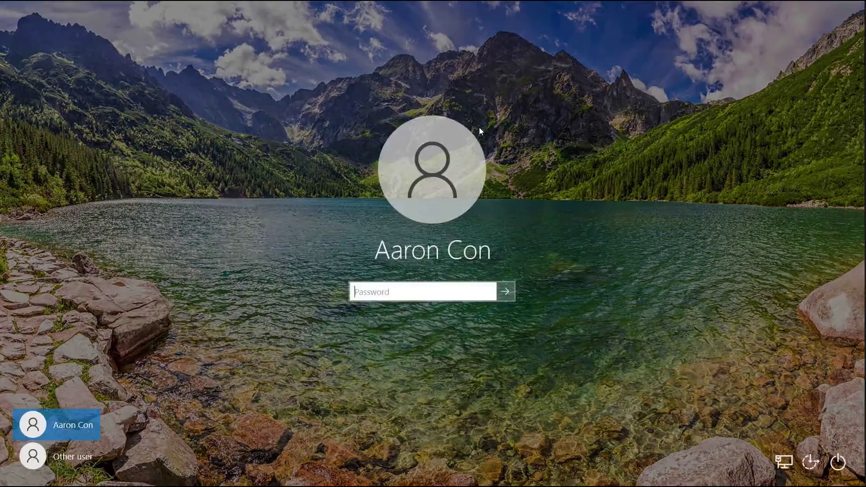
Step: Enter the account password to sign in to the Windows client
type("••••••••••••")
key("Return")
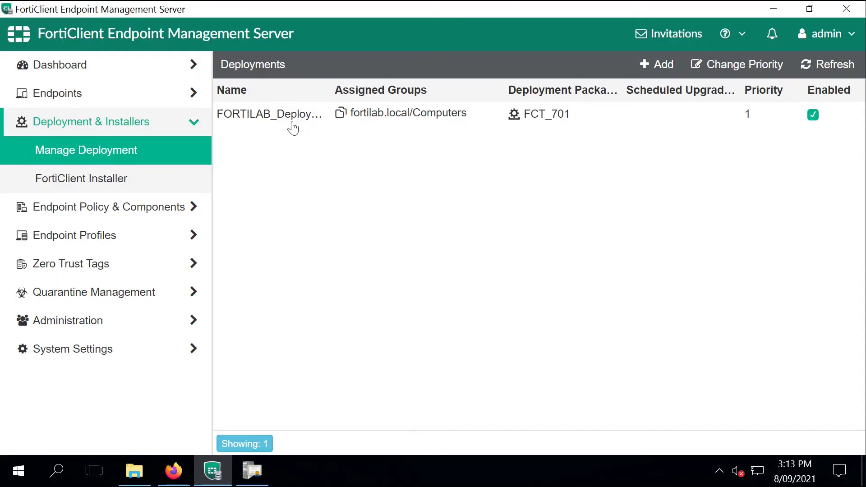
Step: List all endpoints and open CLIENT01's details, scrolling its Summary panel
left_click(130, 97)
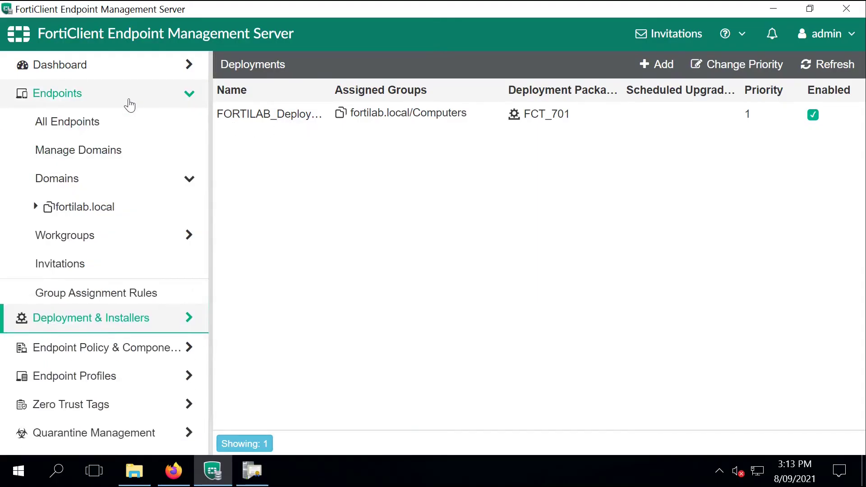
left_click(113, 121)
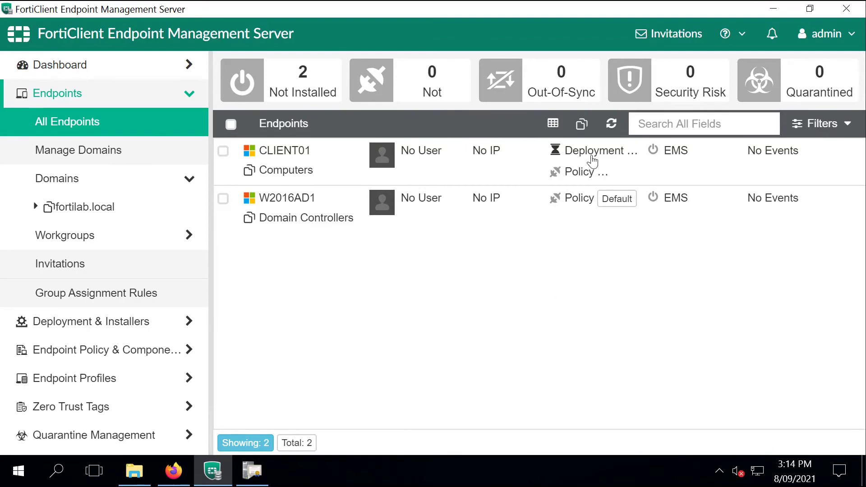
left_click(592, 161)
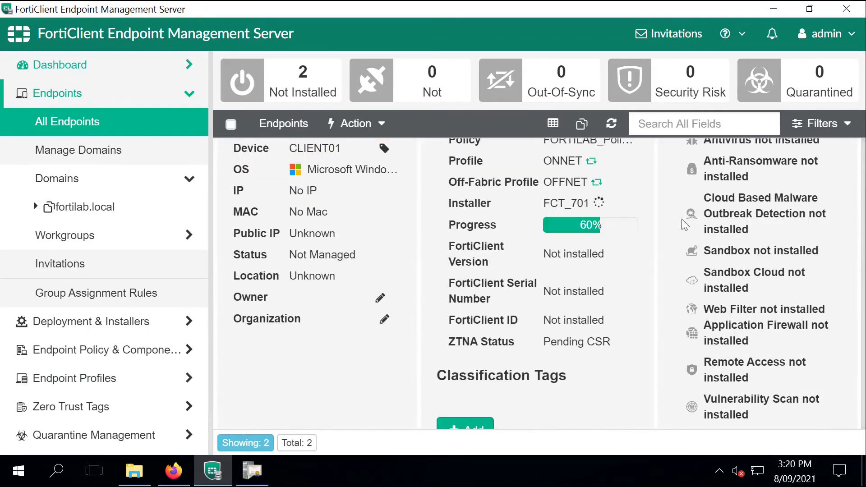
scroll(610, 266, "down", 2)
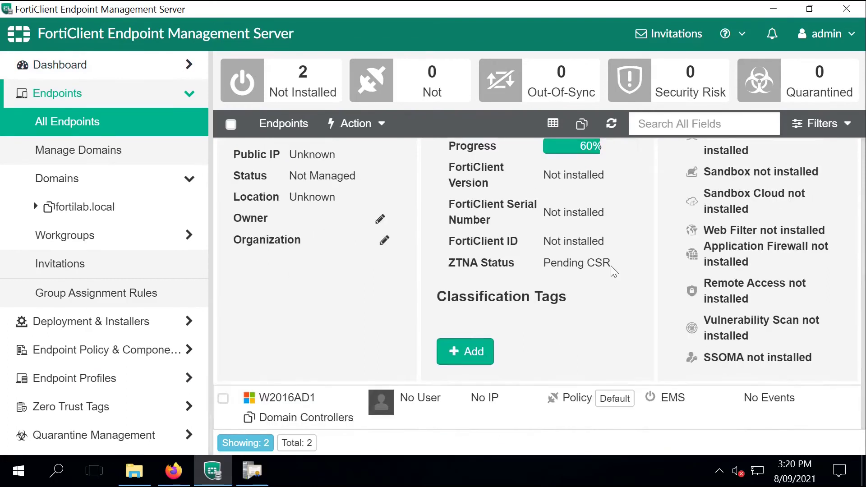
mouse_move(576, 147)
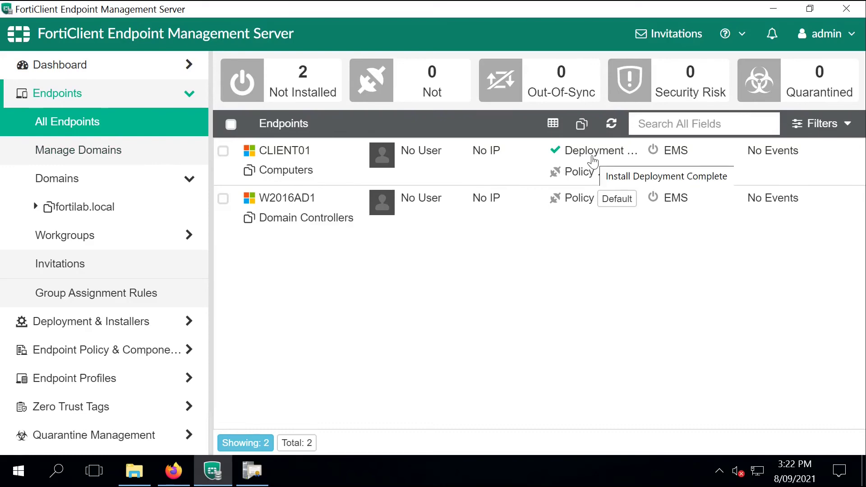
Step: Reopen CLIENT01's details and confirm the FCT_701 installer deployment has completed
left_click(593, 161)
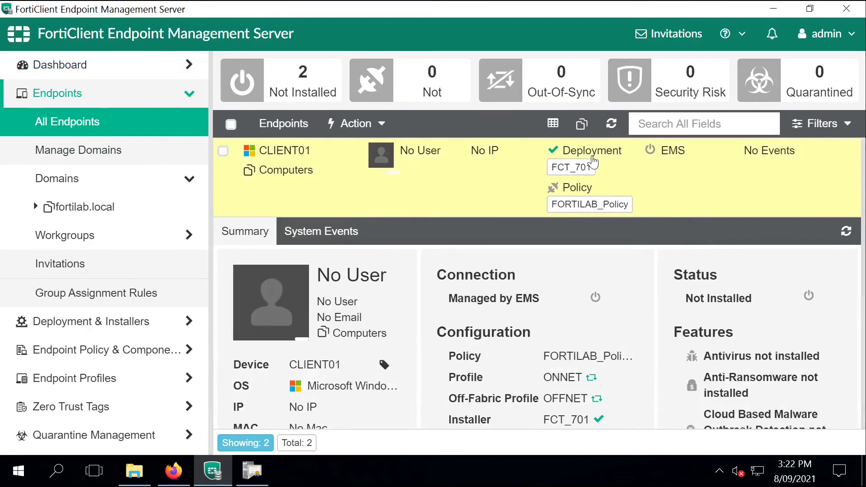
scroll(593, 161, "down", 5)
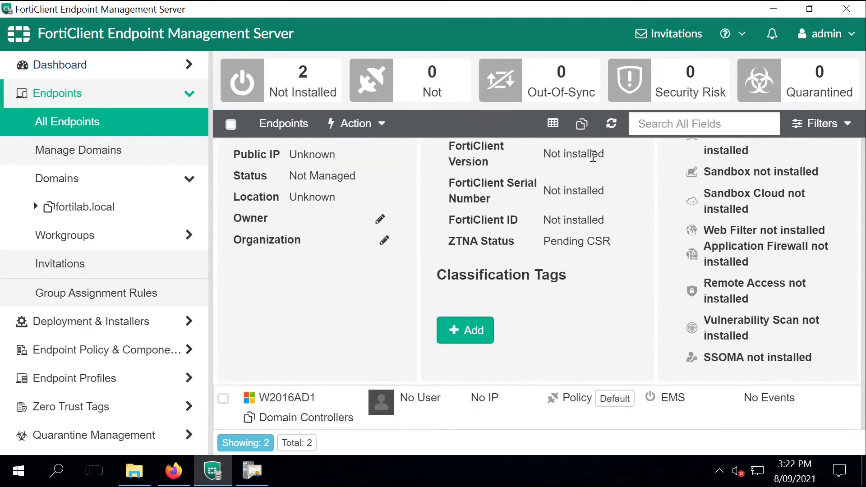
scroll(593, 156, "up", 5)
scroll(592, 161, "down", 3)
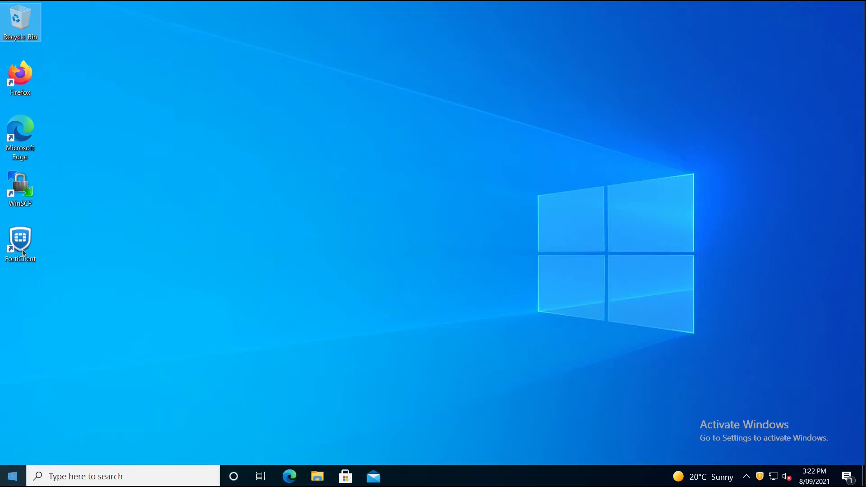
Step: Launch FortiClient on CLIENT01 and view its notification alerts
double_click(23, 247)
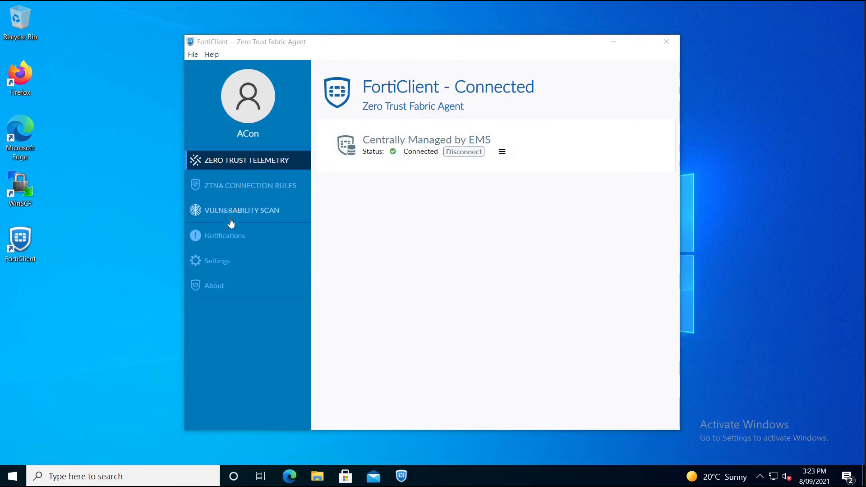
left_click(225, 242)
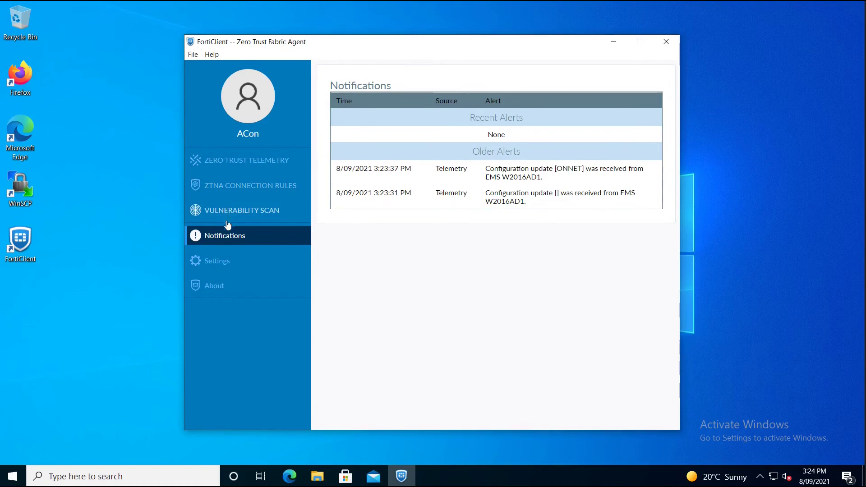
Step: Check the About page, then open the user profile showing Online/On-fabric in FORTILAB.LOCAL
left_click(214, 286)
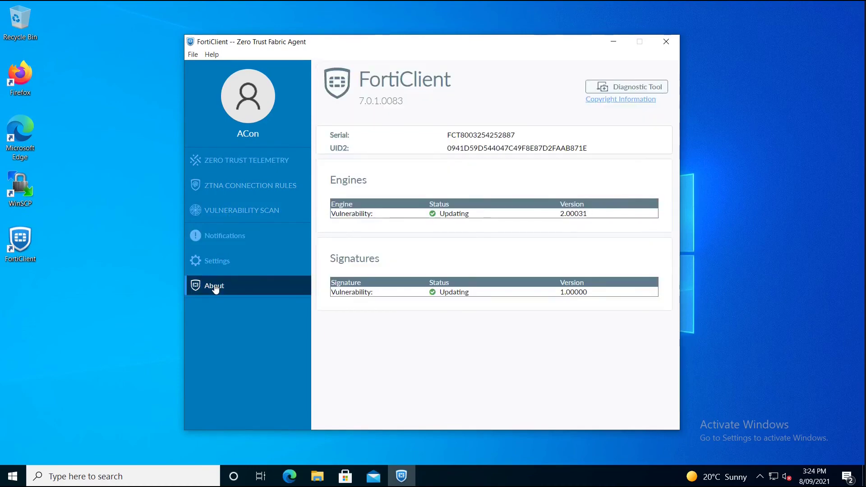
left_click(255, 84)
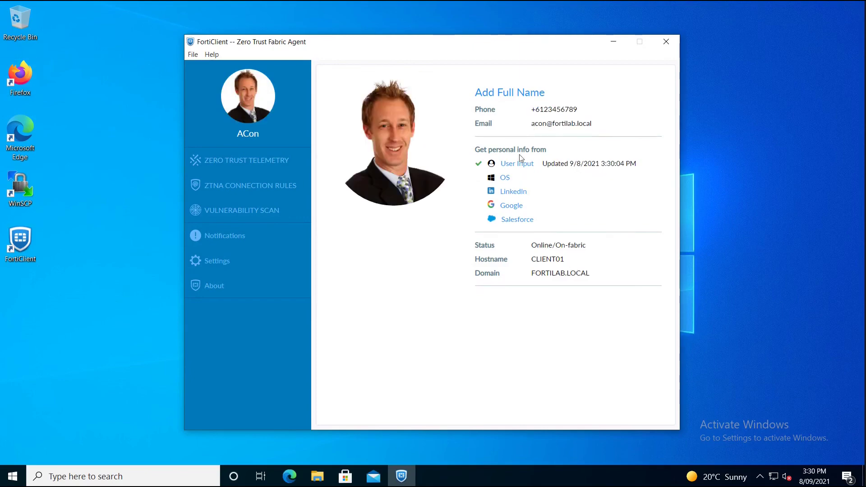
Step: Review the Zero Trust Telemetry connection, Notifications, Settings and About pages in turn
left_click(256, 171)
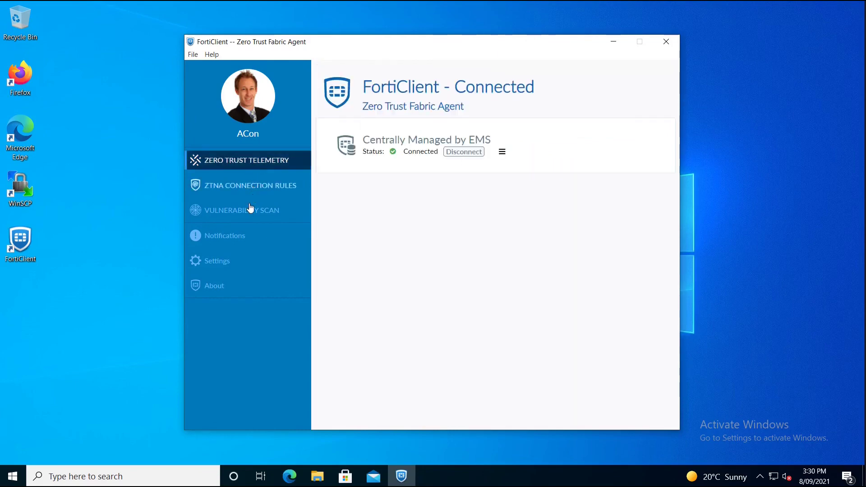
left_click(244, 235)
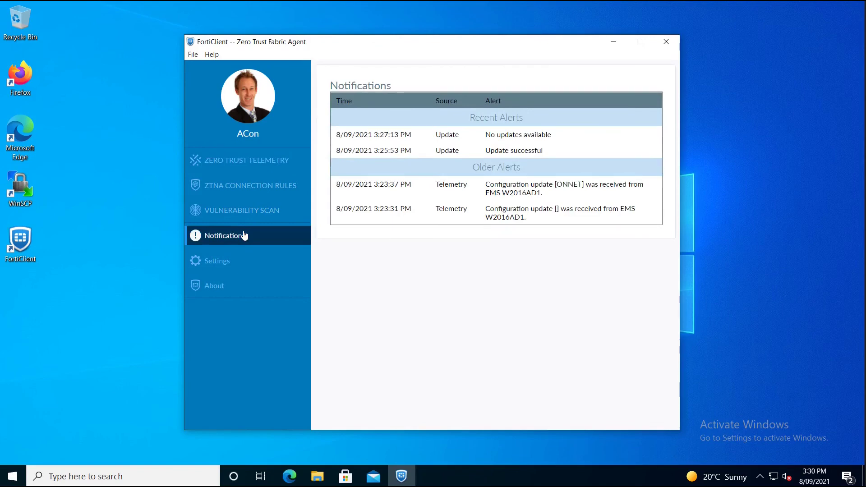
left_click(238, 261)
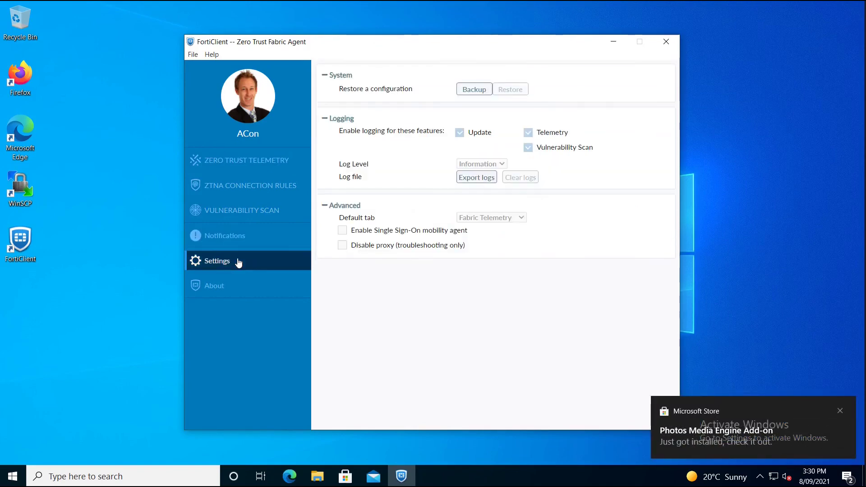
left_click(226, 283)
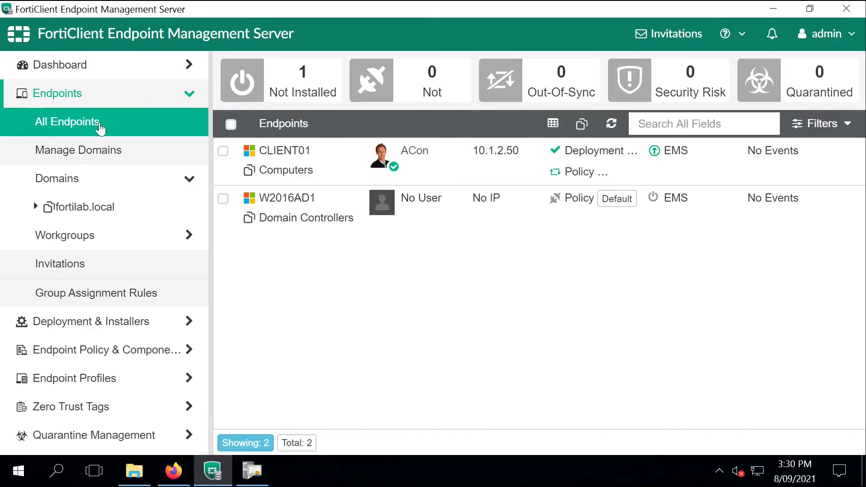
Step: Open CLIENT01's details to confirm it is managed and on-fabric, running FortiClient 7.0.1.0083
left_click(375, 172)
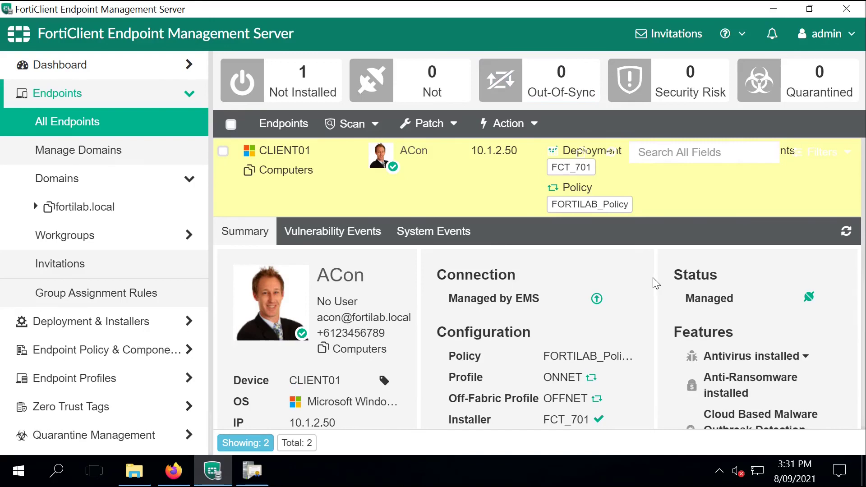
scroll(761, 239, "down", 3)
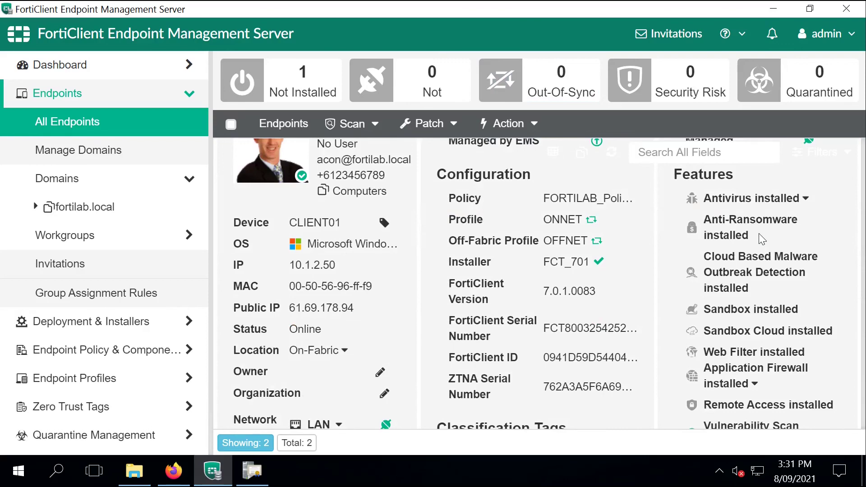
scroll(761, 239, "down", 4)
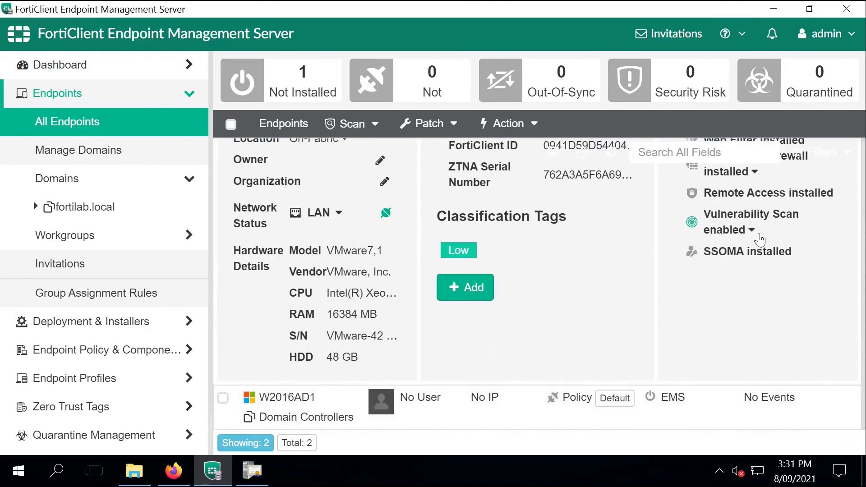